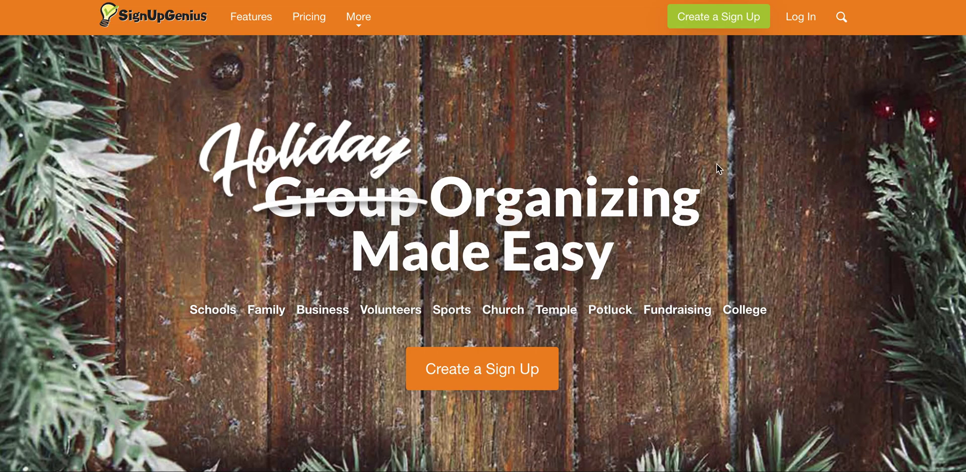
Log in to the SignUpGenius account by entering the account e-mail and the account password
{"action": "left_click", "coordinate": [805, 20]}
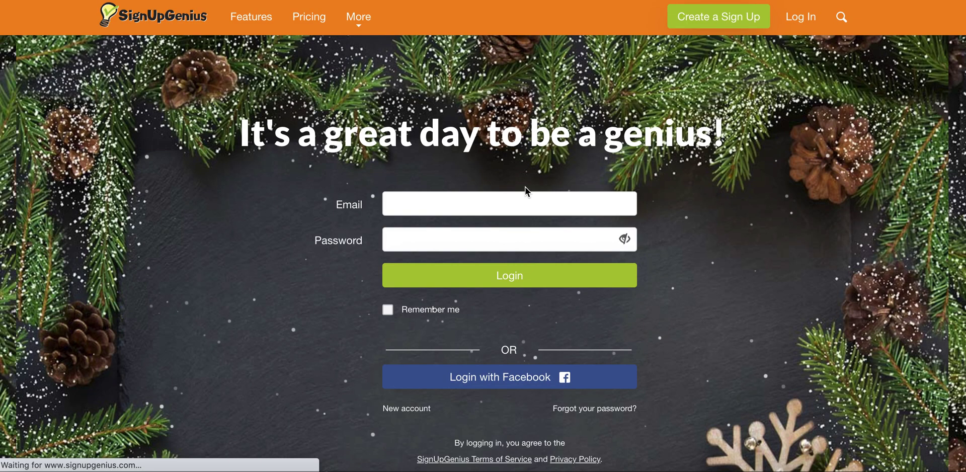
{"action": "left_click", "coordinate": [493, 200]}
{"action": "type", "text": "efon"}
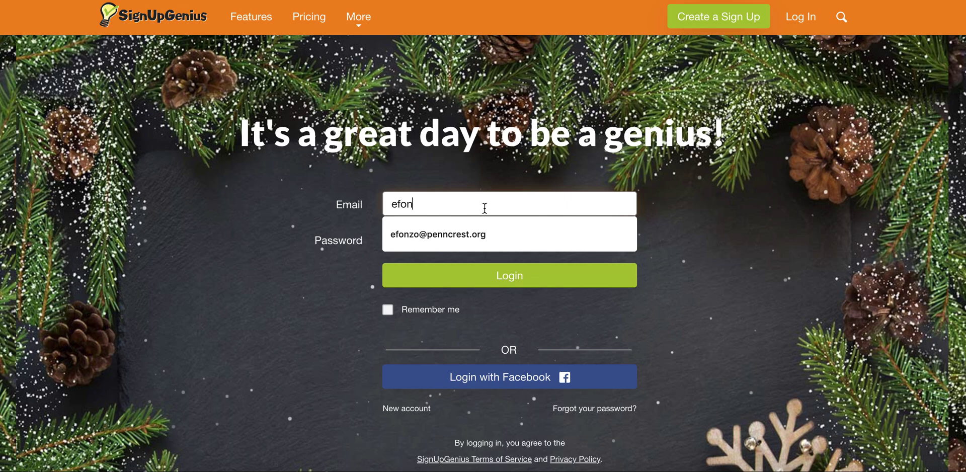
{"action": "left_click", "coordinate": [478, 232]}
{"action": "left_click", "coordinate": [479, 239]}
{"action": "type", "text": "•••••••••"}
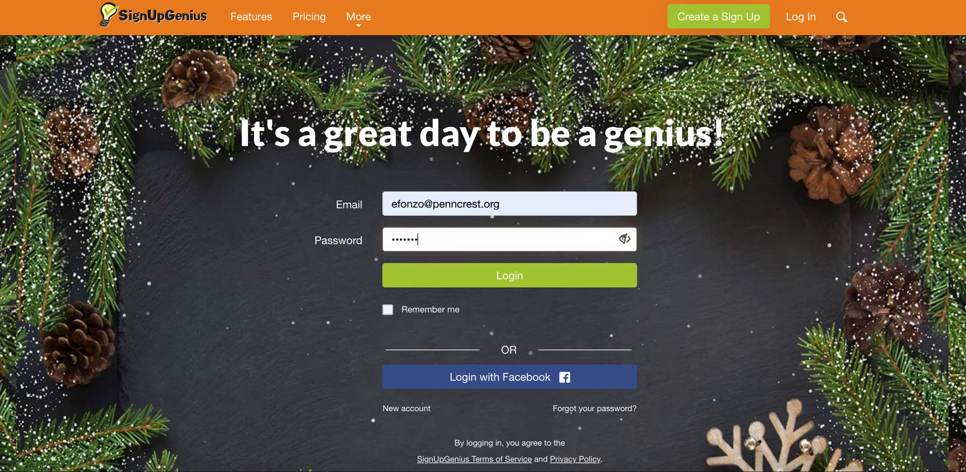
{"action": "key", "text": "Return"}
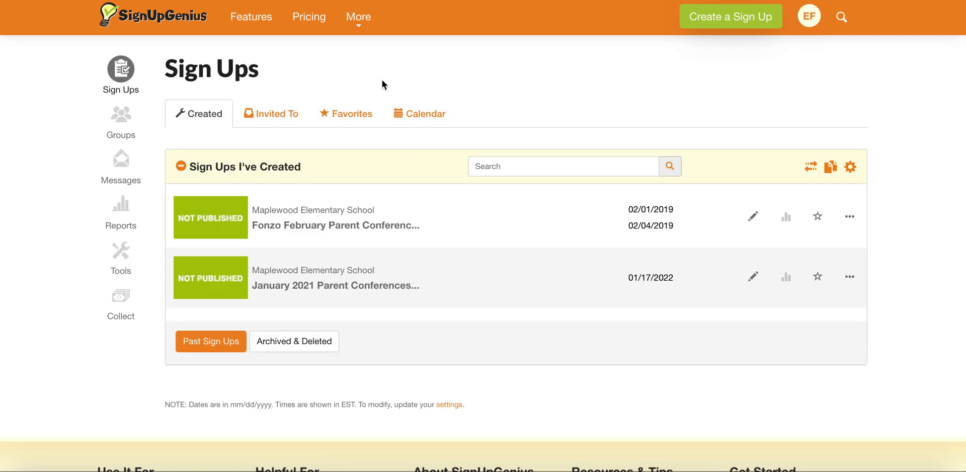
Start a new sign up and title it "January 2022 Conference Sign Up"
{"action": "left_click", "coordinate": [731, 20]}
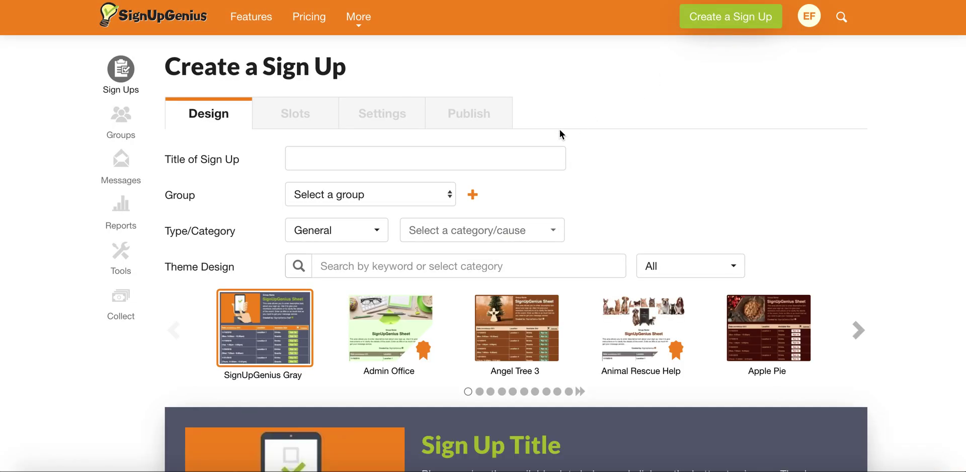
{"action": "left_click", "coordinate": [382, 161]}
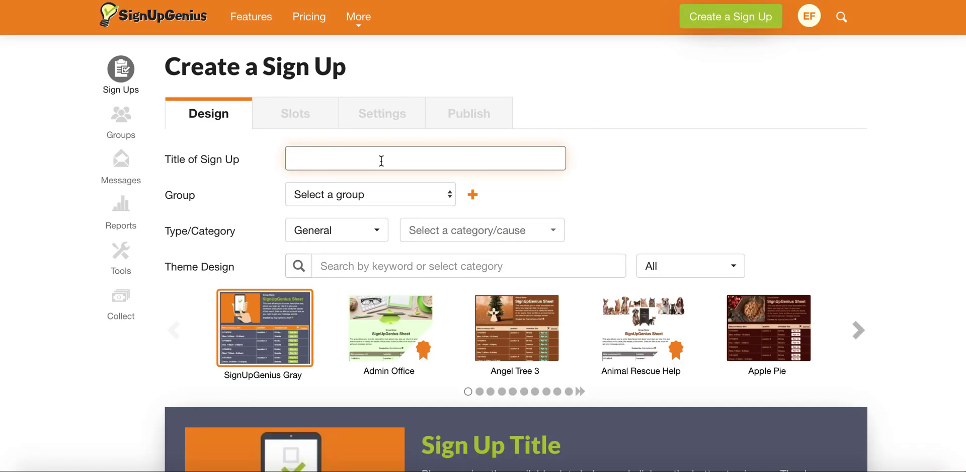
{"action": "type", "text": "January 2"}
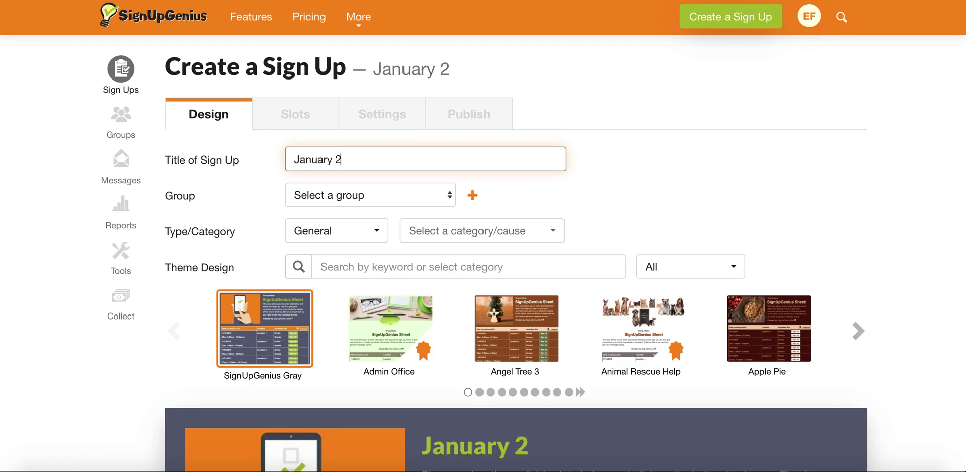
{"action": "type", "text": "022 Conference S"}
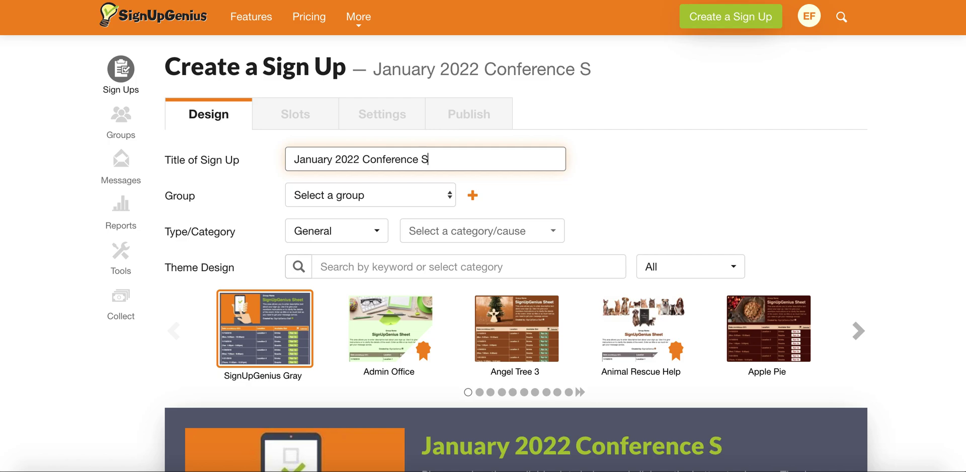
{"action": "type", "text": "ign Up"}
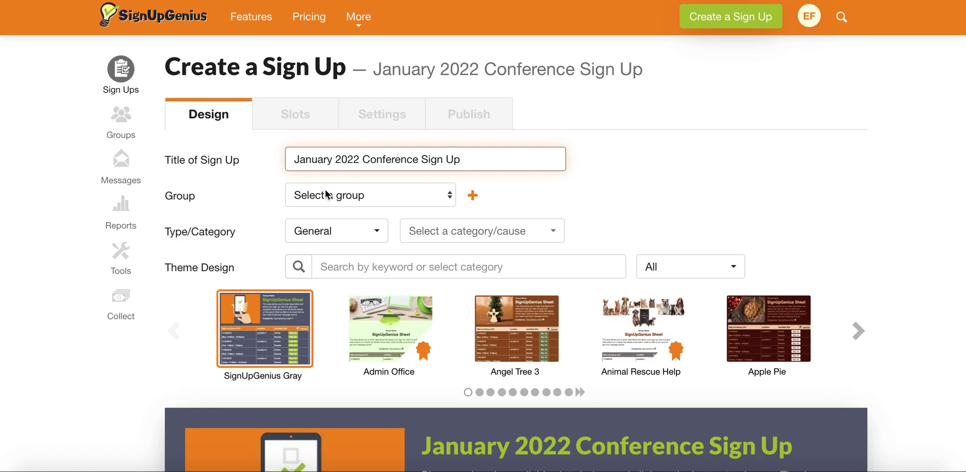
Assign the sign up to the Maplewood Elementary School group, with type Scheduling and category Education
{"action": "left_click", "coordinate": [327, 195]}
{"action": "left_click", "coordinate": [430, 211]}
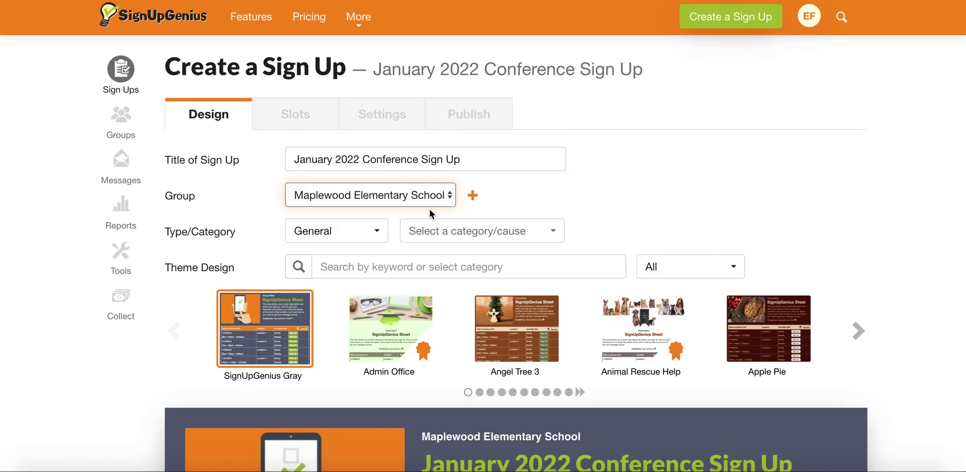
{"action": "left_click", "coordinate": [378, 235]}
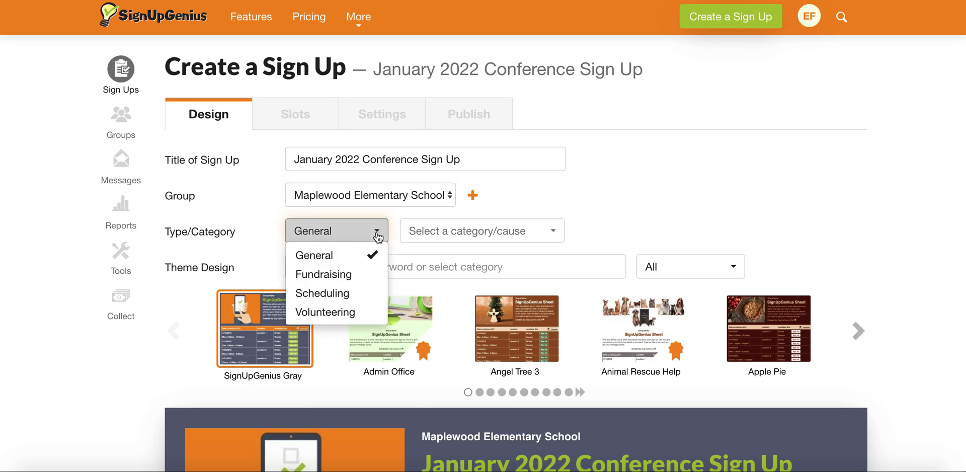
{"action": "left_click", "coordinate": [358, 299]}
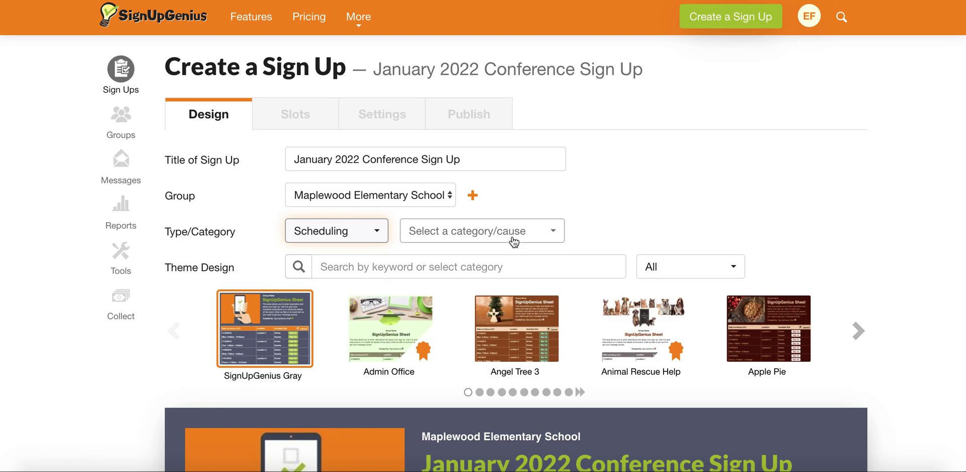
{"action": "left_click", "coordinate": [554, 231]}
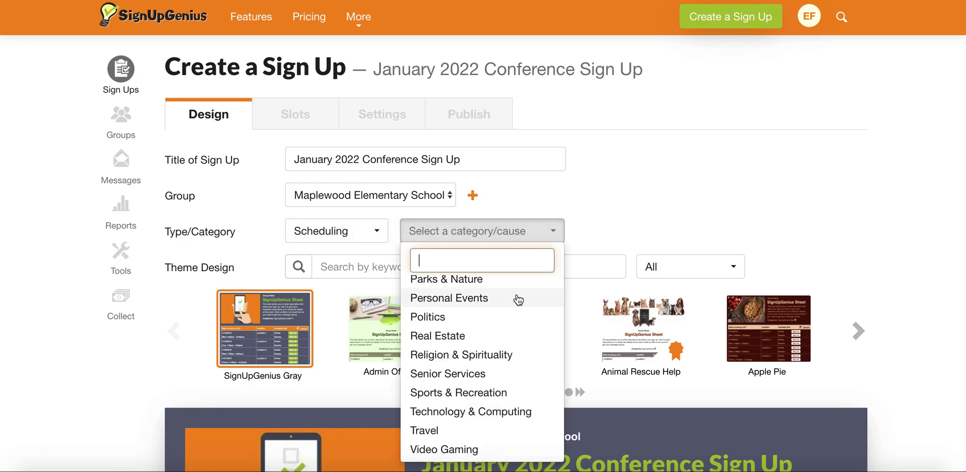
{"action": "scroll", "coordinate": [518, 301], "scroll_direction": "up", "scroll_amount": 4}
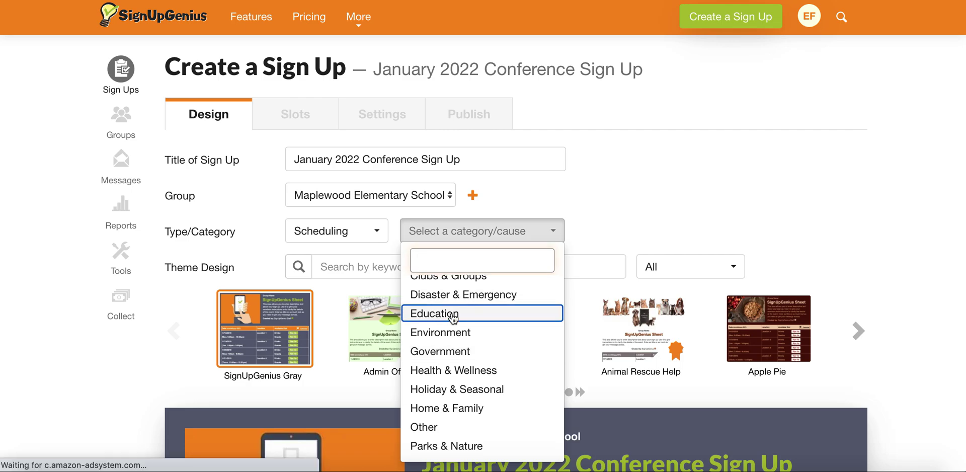
{"action": "left_click", "coordinate": [454, 316]}
Keep the SignUpGenius Gray theme, save the design and continue to the slots stage
{"action": "scroll", "coordinate": [411, 275], "scroll_direction": "down", "scroll_amount": 3}
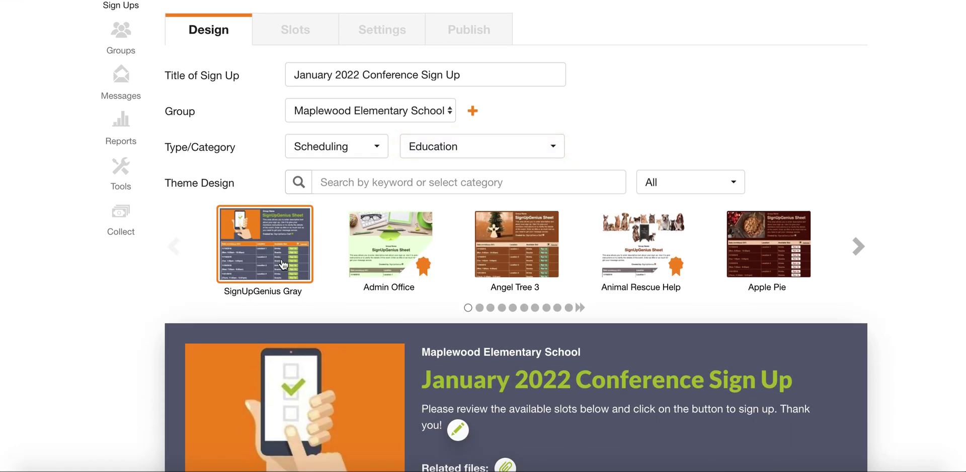
{"action": "scroll", "coordinate": [302, 274], "scroll_direction": "down", "scroll_amount": 1}
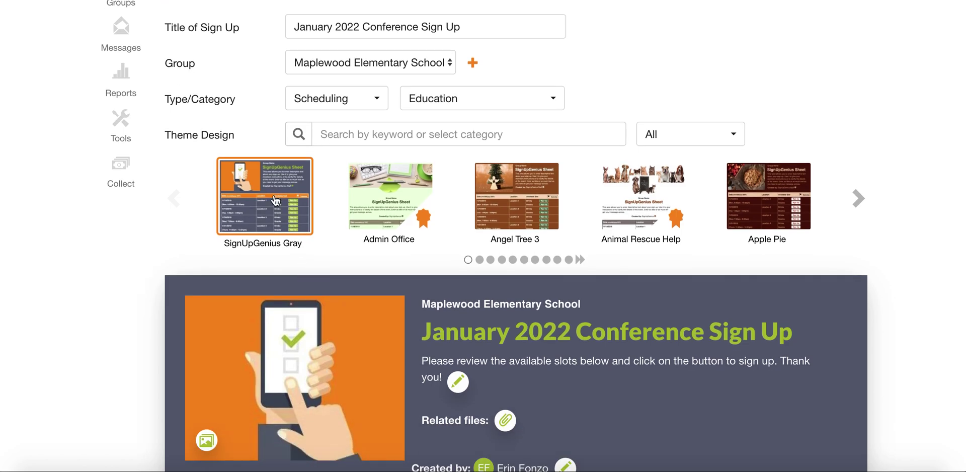
{"action": "scroll", "coordinate": [276, 201], "scroll_direction": "down", "scroll_amount": 5}
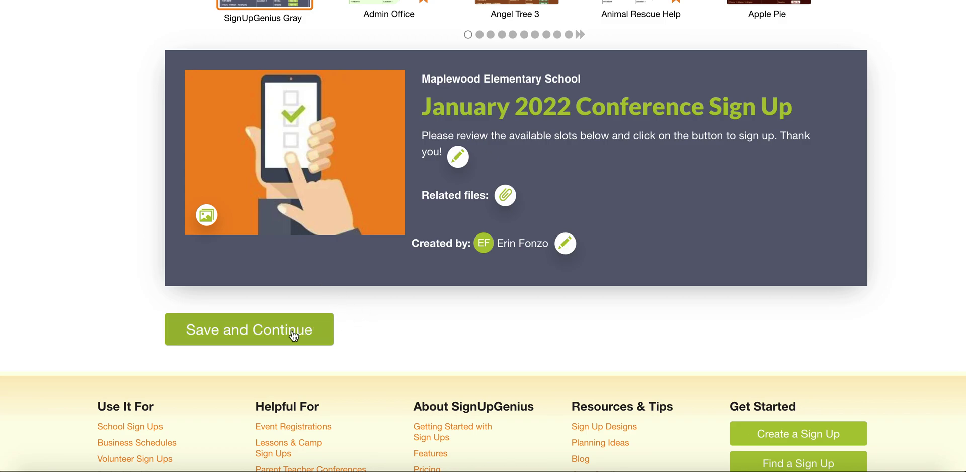
{"action": "left_click", "coordinate": [295, 335]}
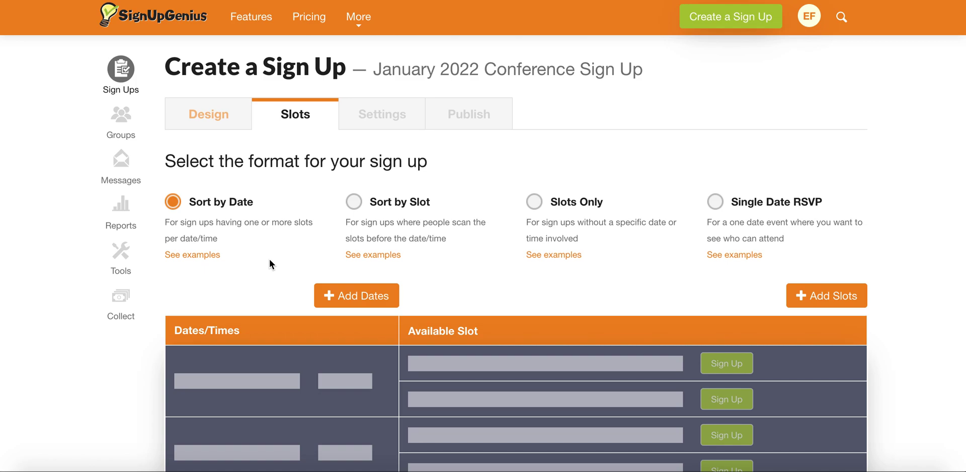
Choose Sort by Slot as the format for the sign up
{"action": "scroll", "coordinate": [269, 259], "scroll_direction": "down", "scroll_amount": 1}
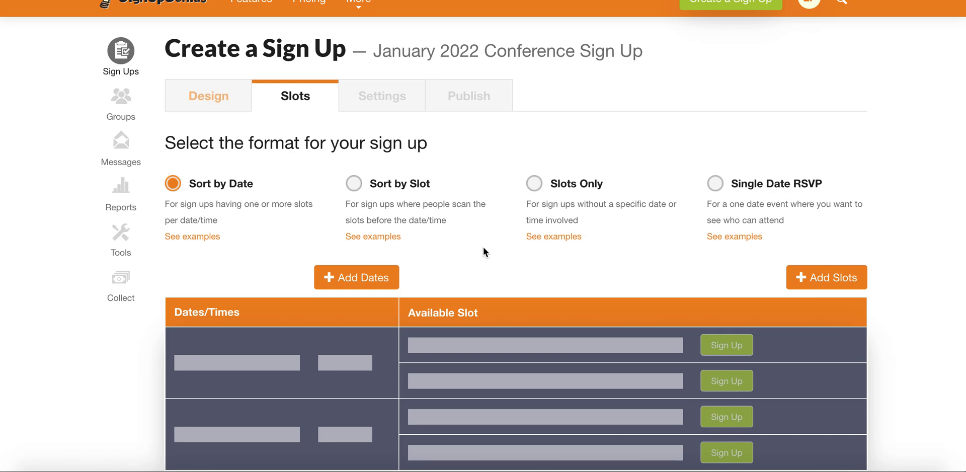
{"action": "left_click", "coordinate": [354, 184]}
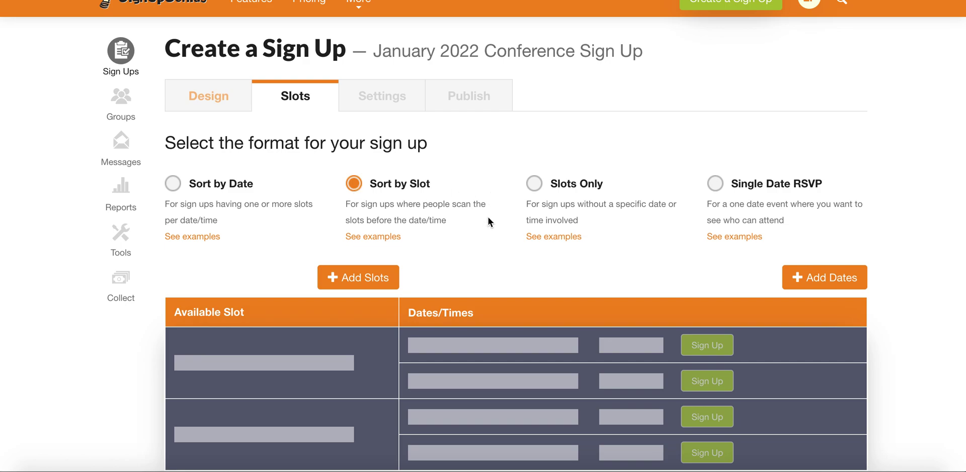
{"action": "scroll", "coordinate": [489, 219], "scroll_direction": "down", "scroll_amount": 2}
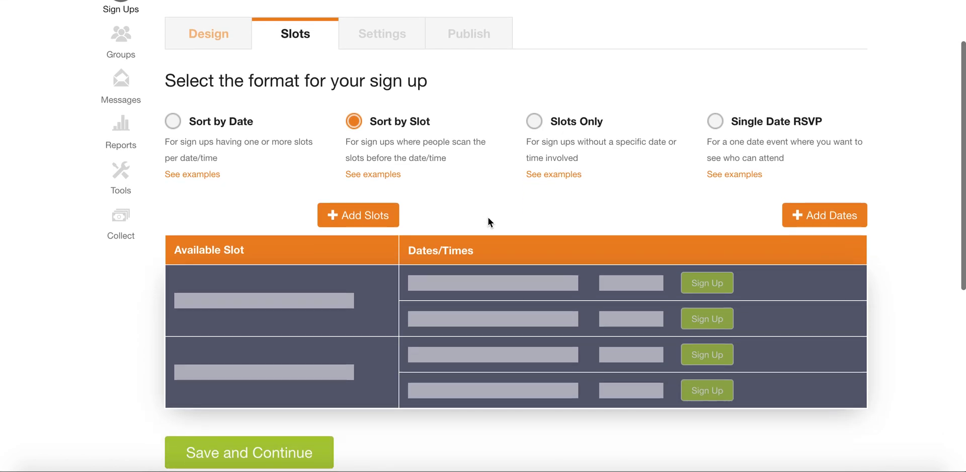
{"action": "scroll", "coordinate": [489, 221], "scroll_direction": "down", "scroll_amount": 1}
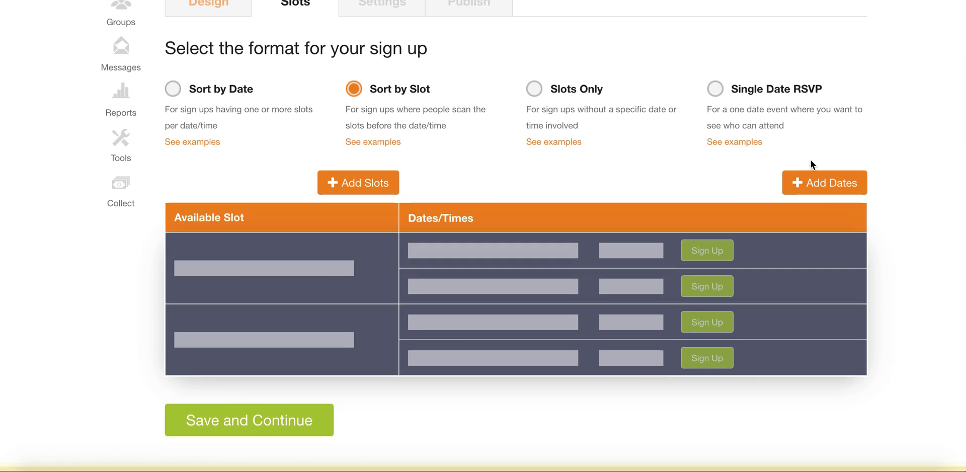
Pick January 17, 2022 from the calendar as a sign-up date and set its start time to 8:00 AM
{"action": "left_click", "coordinate": [818, 183]}
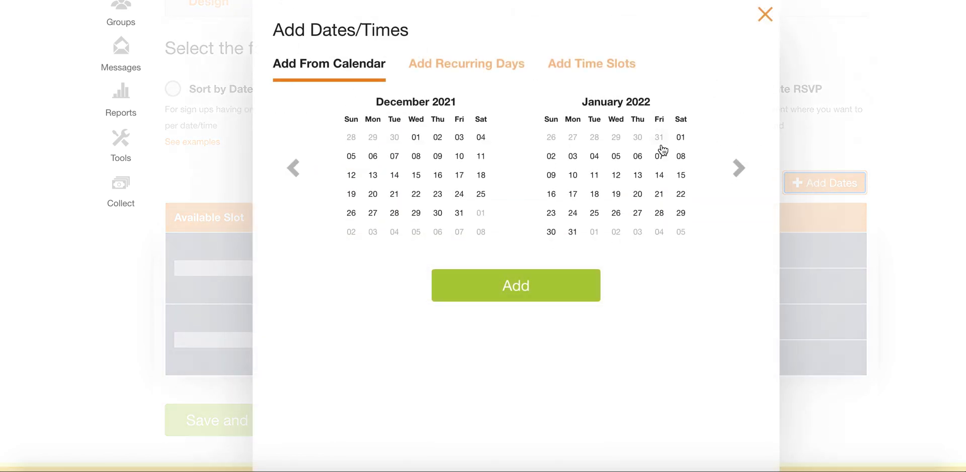
{"action": "left_click", "coordinate": [573, 194]}
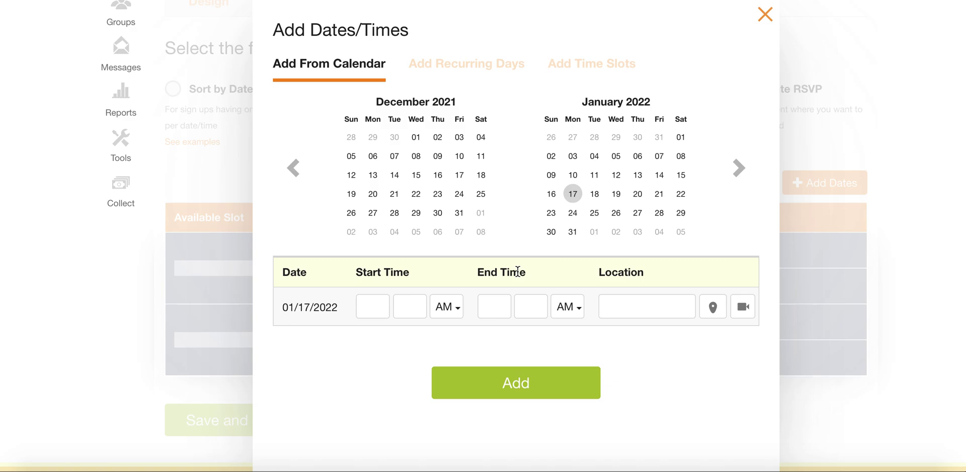
{"action": "left_click", "coordinate": [379, 312]}
{"action": "type", "text": "8"}
{"action": "left_click", "coordinate": [418, 312]}
{"action": "type", "text": "00"}
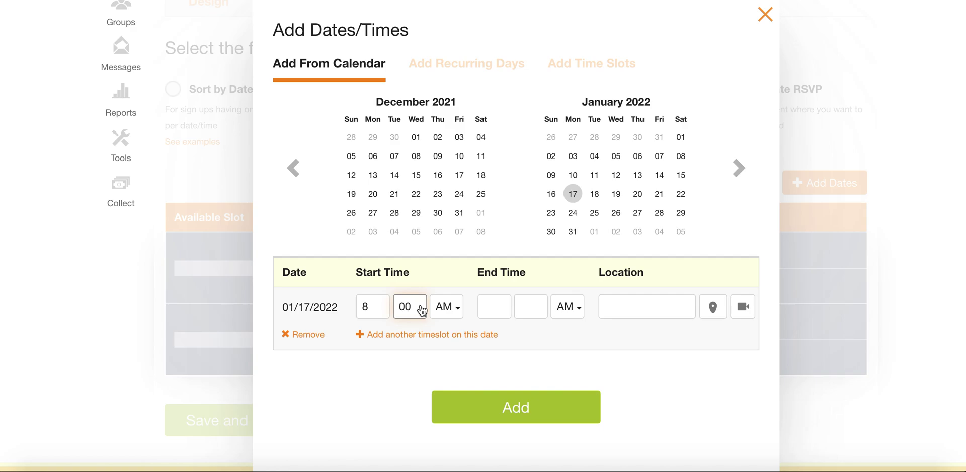
Set the end time for 01/17/2022 to 2:30 PM and add the date to the sign up
{"action": "left_click", "coordinate": [497, 312]}
{"action": "type", "text": "2"}
{"action": "left_click", "coordinate": [541, 311]}
{"action": "type", "text": "30"}
{"action": "left_click", "coordinate": [567, 307]}
{"action": "left_click", "coordinate": [570, 333]}
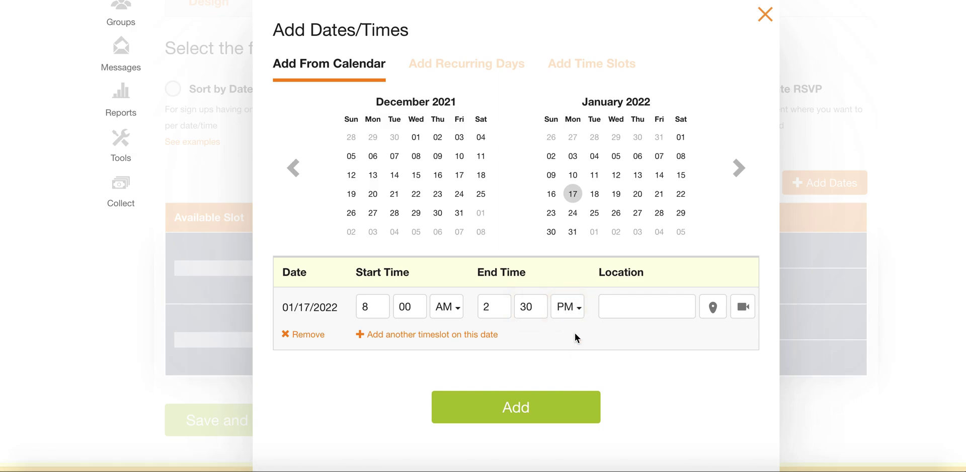
{"action": "left_click", "coordinate": [529, 383]}
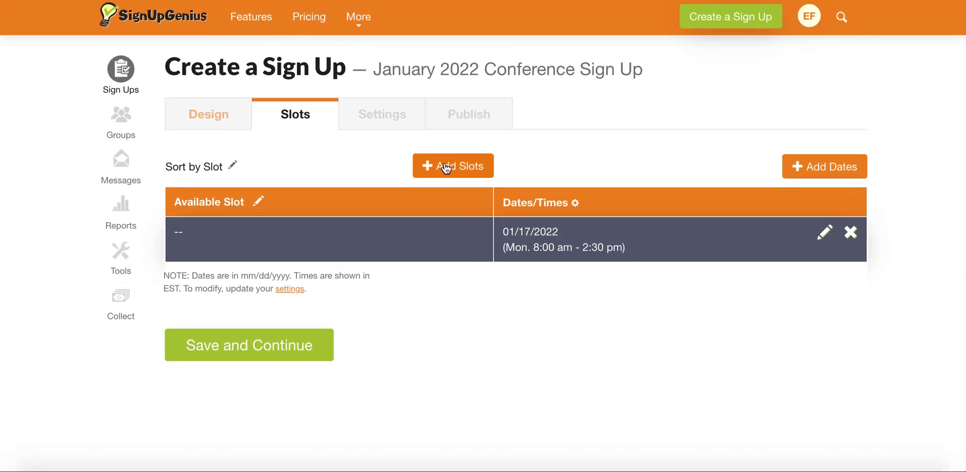
Enter a bulk list of half-hour slots, one per line: 8:00, 8:30, 9:00, 9:30, 10:00, 10:30 and 11:00
{"action": "left_click", "coordinate": [463, 166]}
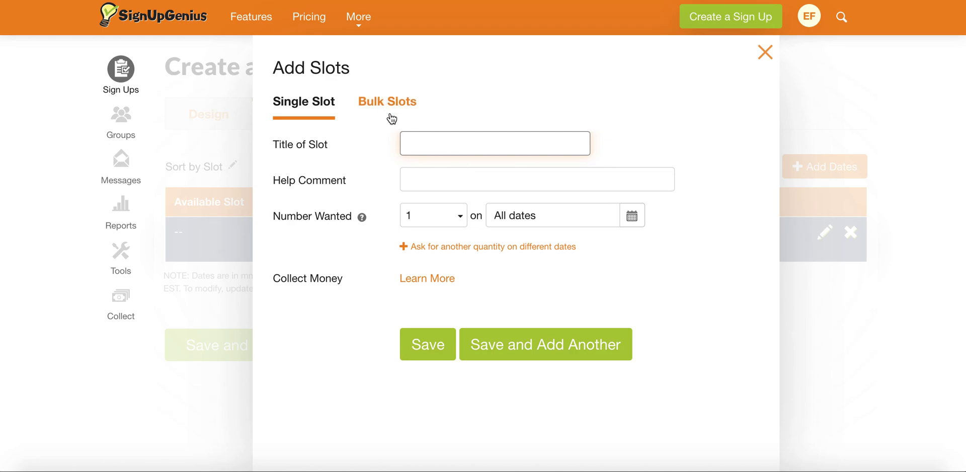
{"action": "left_click", "coordinate": [380, 102]}
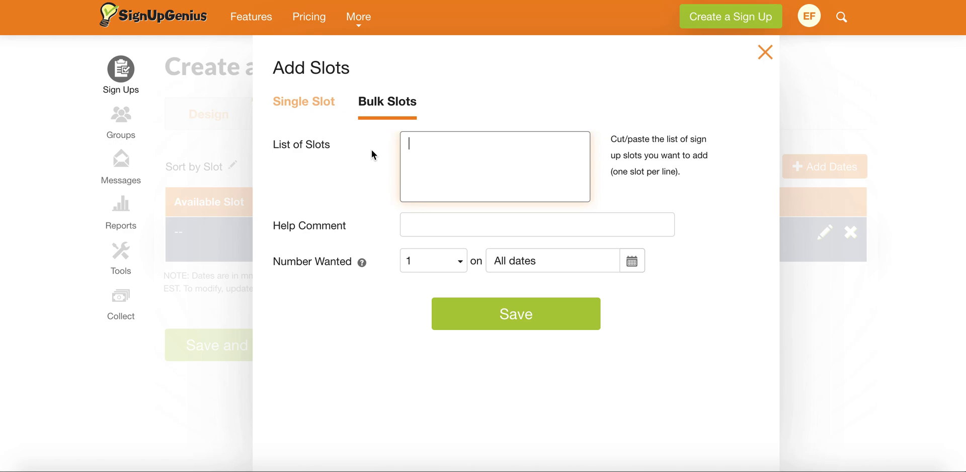
{"action": "type", "text": "8:00"}
{"action": "key", "text": "Return"}
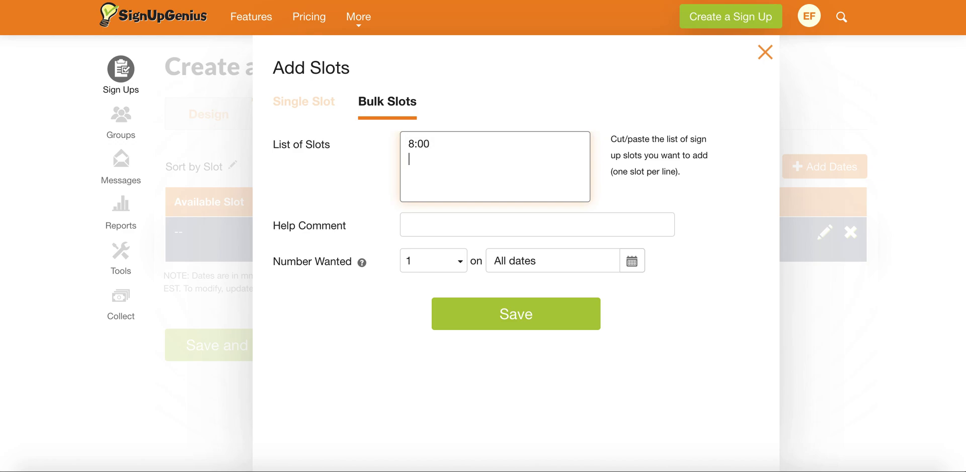
{"action": "type", "text": "8:30"}
{"action": "key", "text": "Return"}
{"action": "type", "text": "9:00"}
{"action": "key", "text": "Return"}
{"action": "type", "text": "9:30 10:00"}
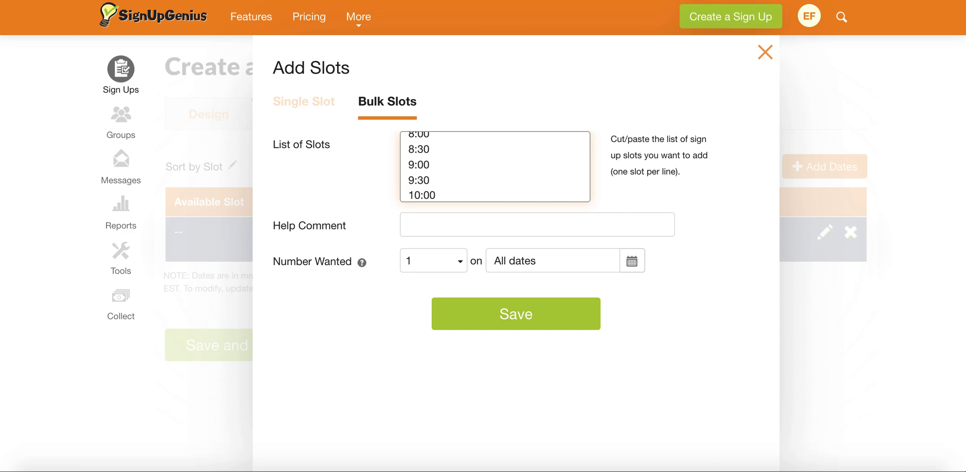
{"action": "key", "text": "Return"}
{"action": "type", "text": "10:30"}
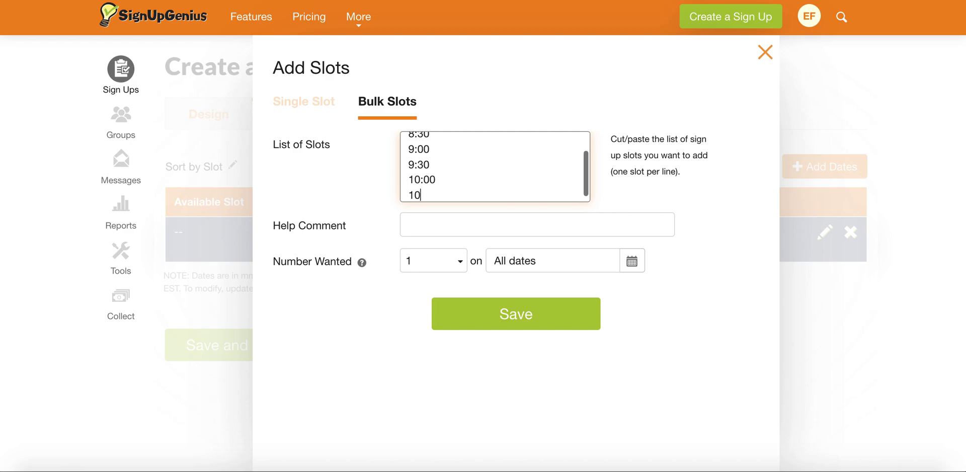
{"action": "key", "text": "Return"}
{"action": "type", "text": "11:00"}
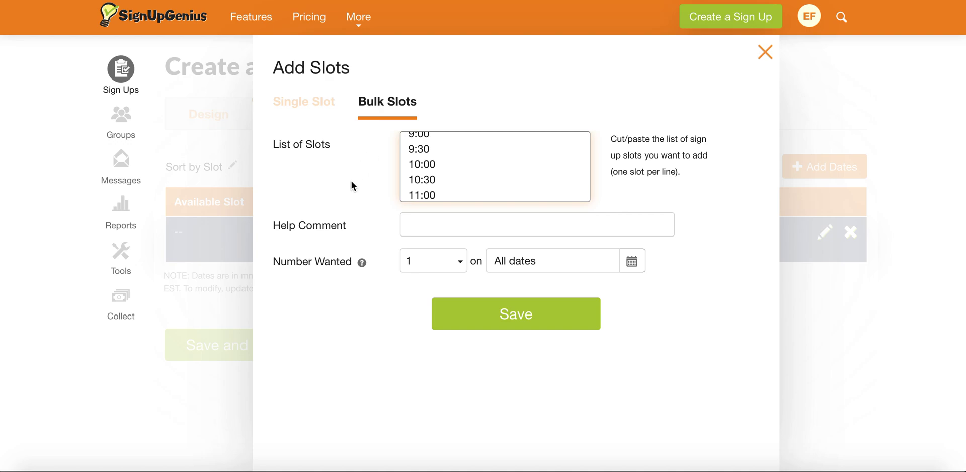
Set the number wanted to 1 for each bulk slot on all dates and save the slots
{"action": "left_click", "coordinate": [460, 270]}
{"action": "left_click", "coordinate": [443, 287]}
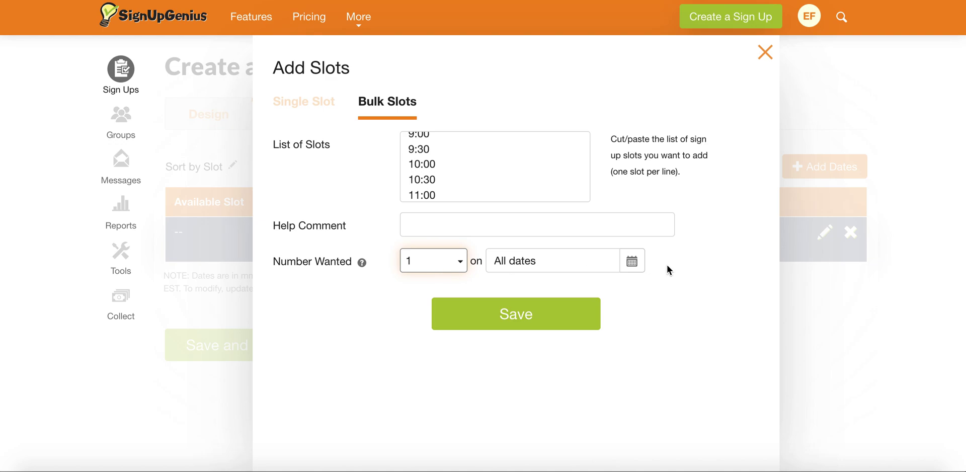
{"action": "left_click", "coordinate": [633, 262]}
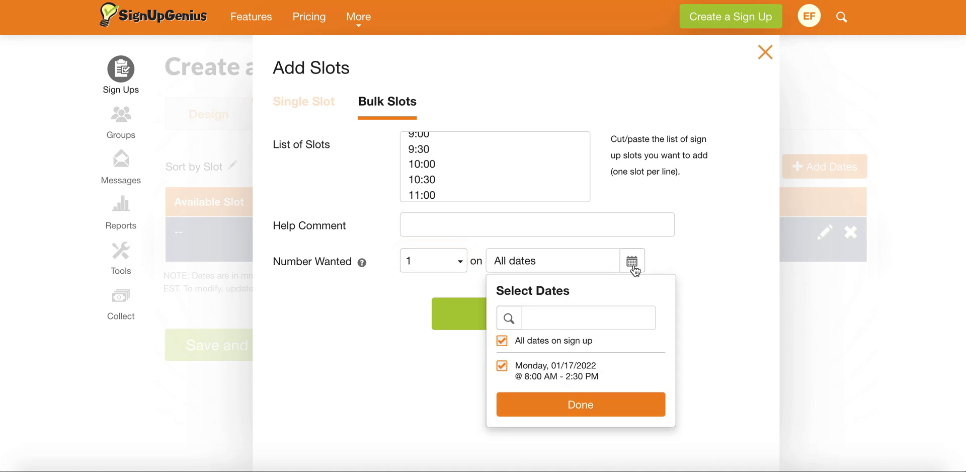
{"action": "left_click", "coordinate": [576, 405]}
{"action": "left_click", "coordinate": [528, 317]}
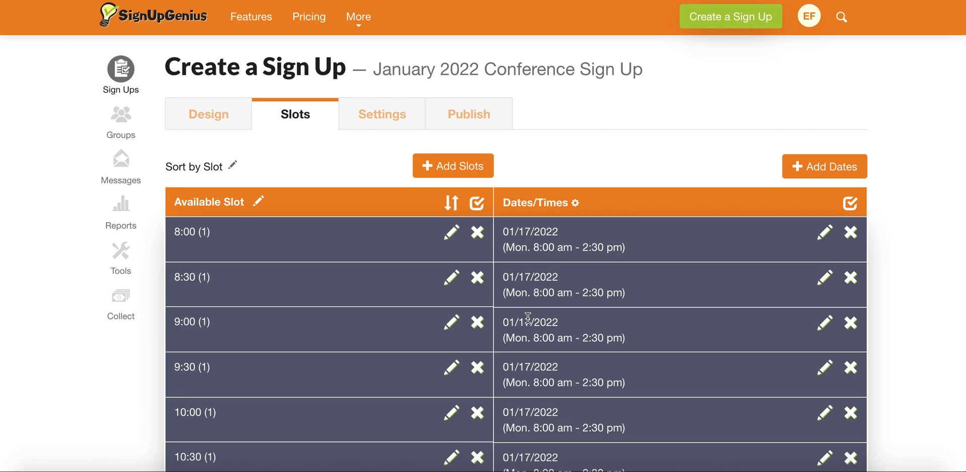
Review the slots for 01/17/2022 from 8:00 to 11:00, and save them to continue to the sign up settings
{"action": "scroll", "coordinate": [333, 342], "scroll_direction": "down", "scroll_amount": 3}
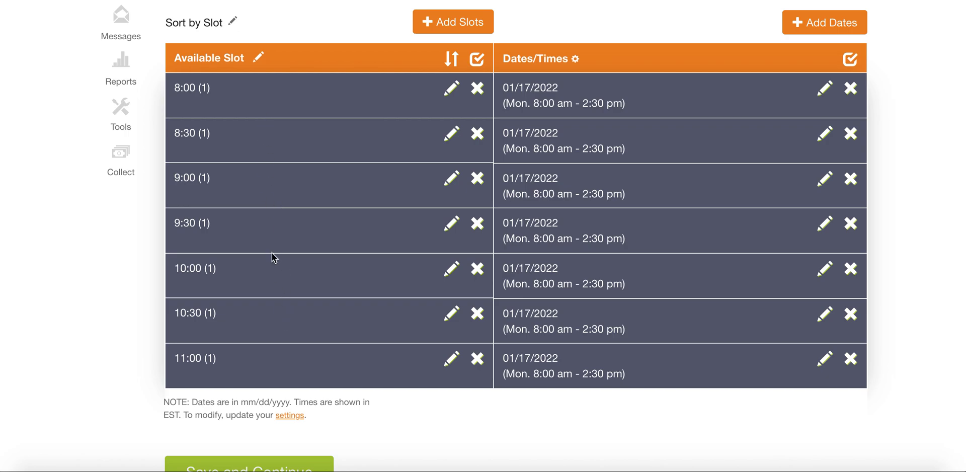
{"action": "scroll", "coordinate": [273, 257], "scroll_direction": "up", "scroll_amount": 1}
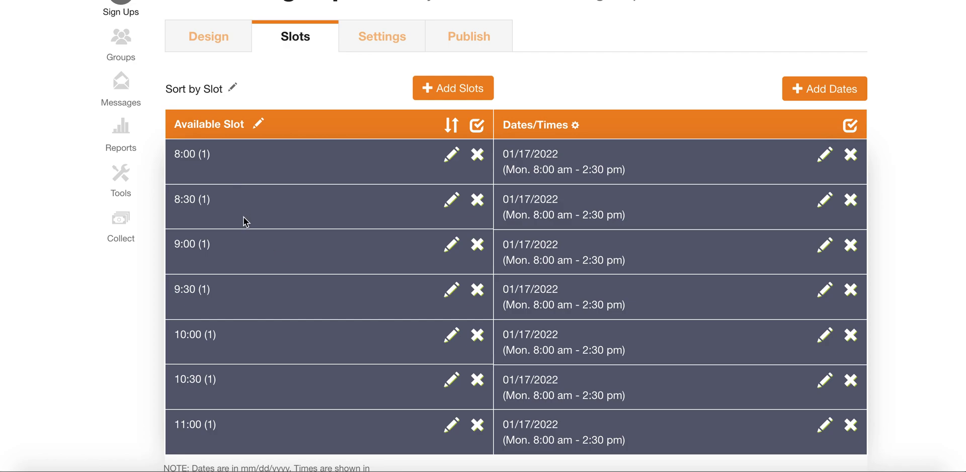
{"action": "scroll", "coordinate": [255, 327], "scroll_direction": "down", "scroll_amount": 3}
{"action": "left_click", "coordinate": [277, 374]}
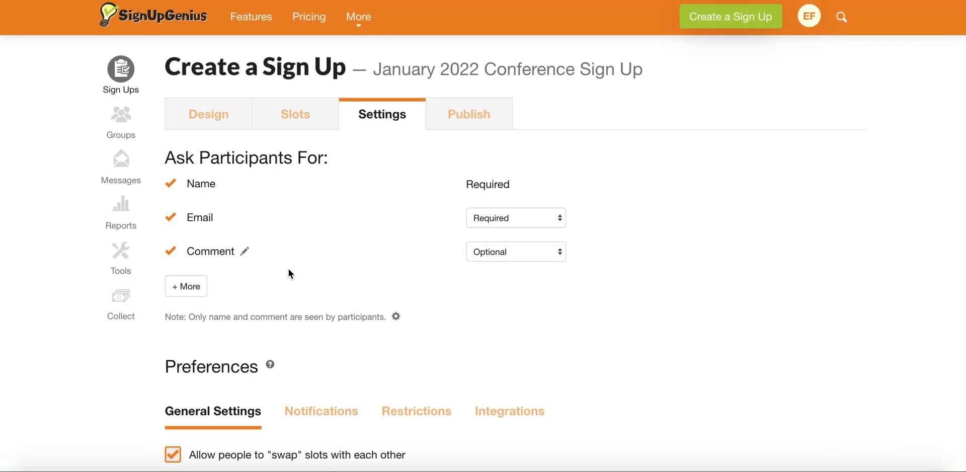
Keep the participant comment optional, and add Phone as a required field
{"action": "scroll", "coordinate": [303, 243], "scroll_direction": "down", "scroll_amount": 1}
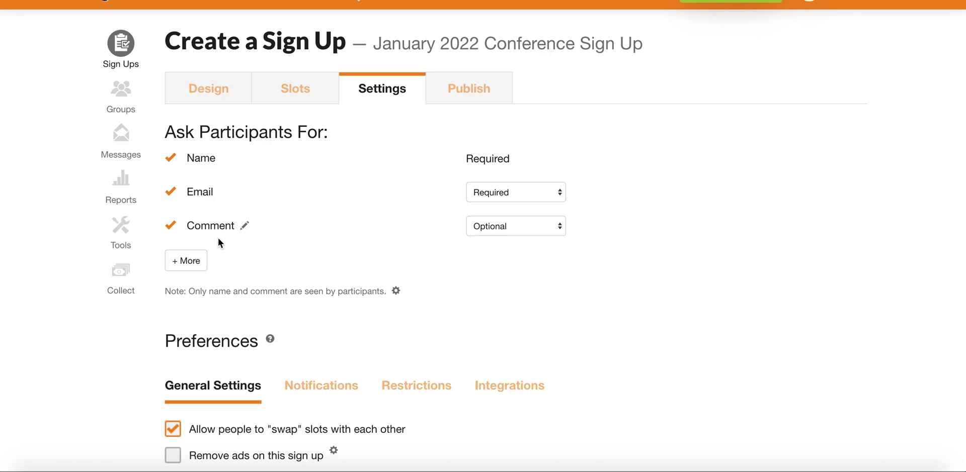
{"action": "left_click", "coordinate": [529, 231]}
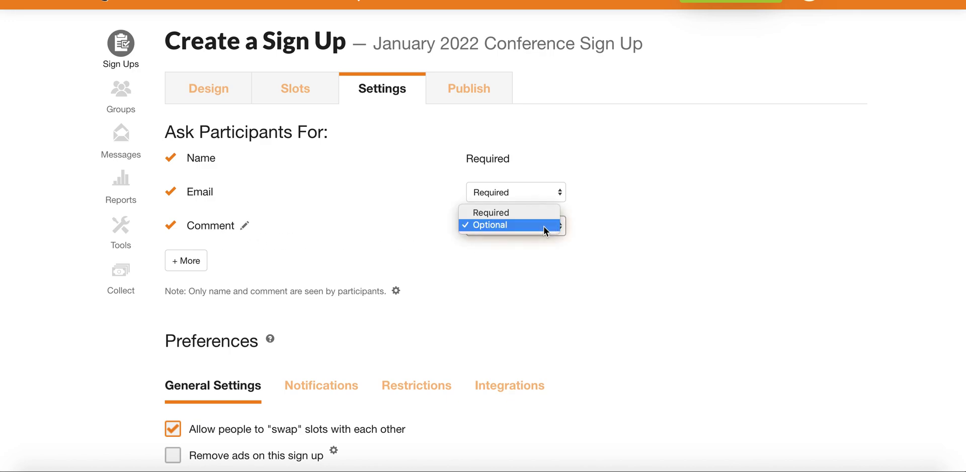
{"action": "left_click", "coordinate": [540, 227]}
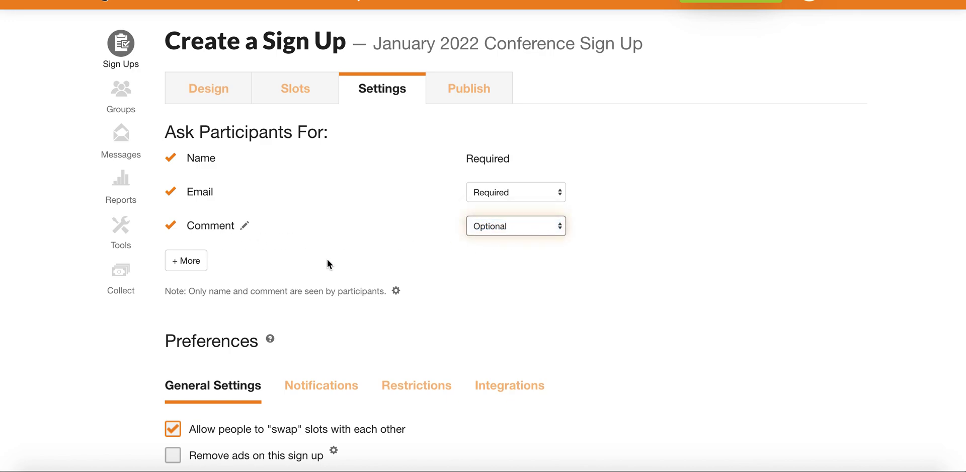
{"action": "left_click", "coordinate": [187, 267]}
{"action": "left_click", "coordinate": [171, 259]}
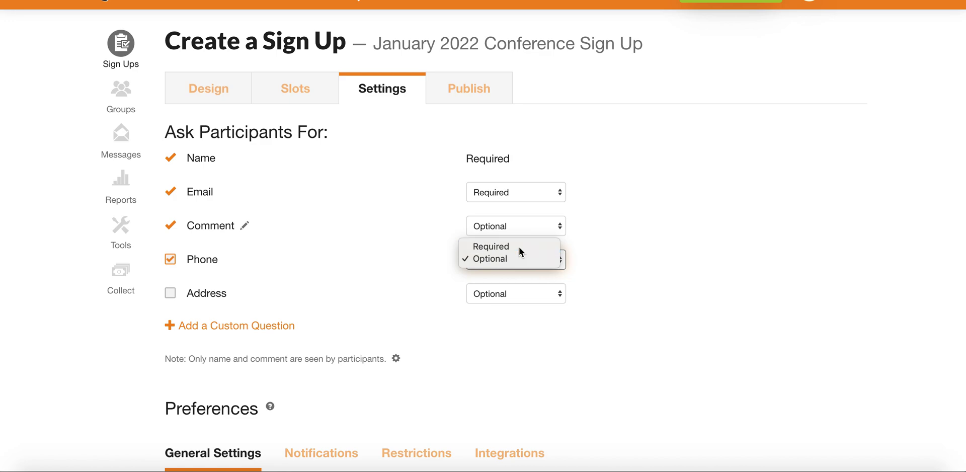
{"action": "left_click", "coordinate": [518, 246]}
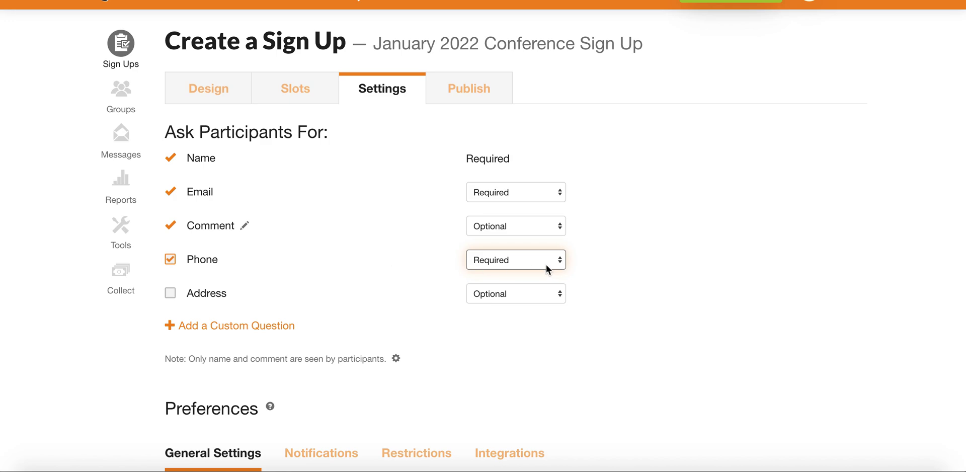
Include the custom question "How would you like to be contacted for parent conferences?" on the sign up
{"action": "left_click", "coordinate": [196, 327]}
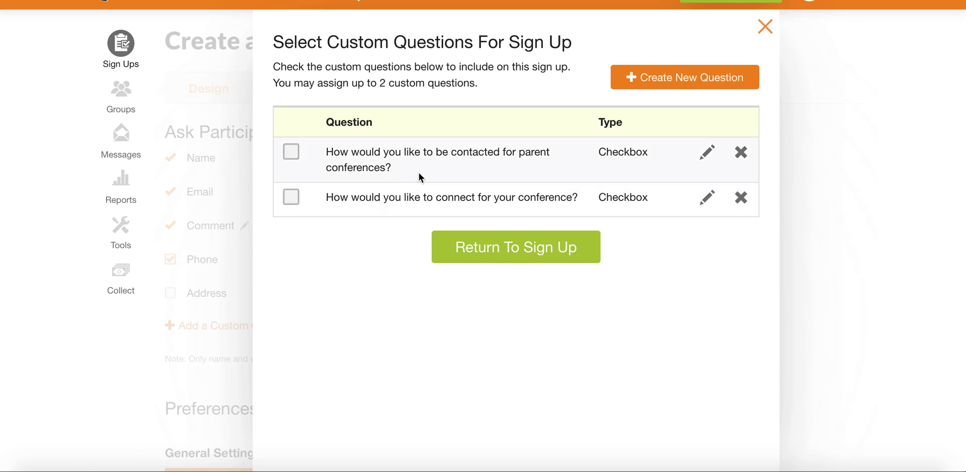
{"action": "left_click", "coordinate": [292, 154]}
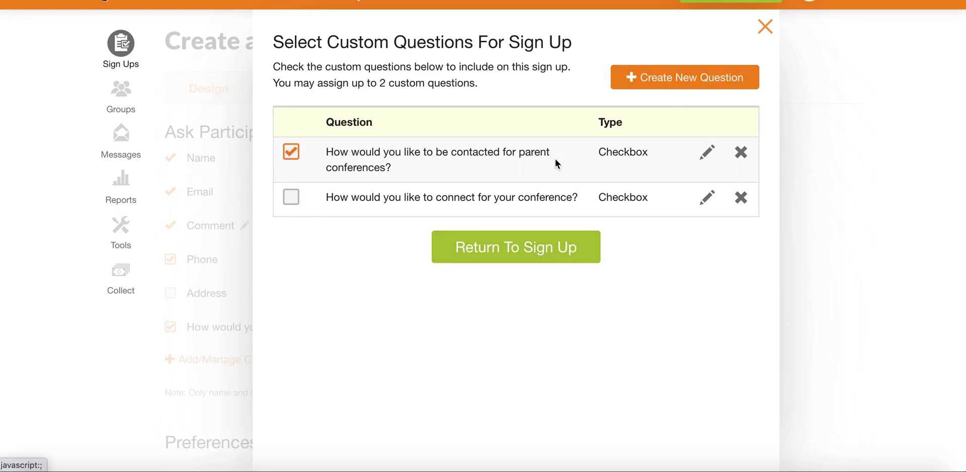
{"action": "left_click", "coordinate": [532, 249]}
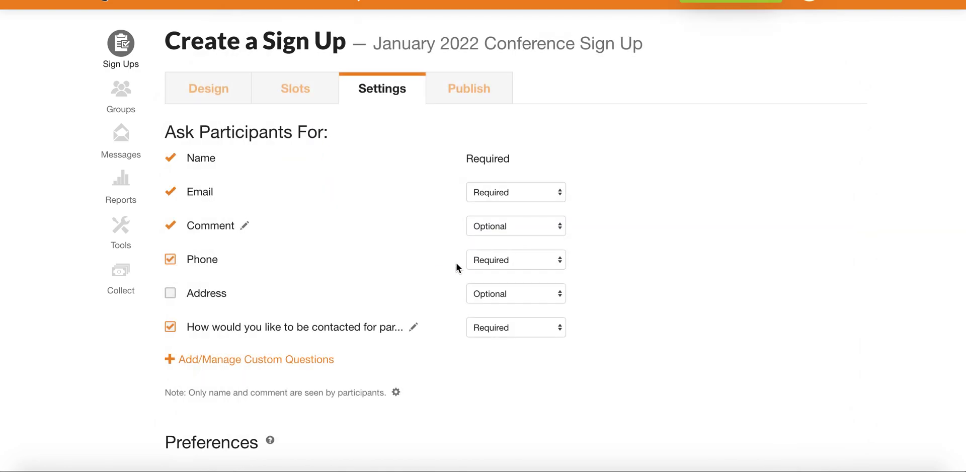
Add "In Person" to the answer choices of the custom question about being contacted for parent conferences
{"action": "scroll", "coordinate": [373, 293], "scroll_direction": "down", "scroll_amount": 1}
{"action": "scroll", "coordinate": [372, 294], "scroll_direction": "down", "scroll_amount": 2}
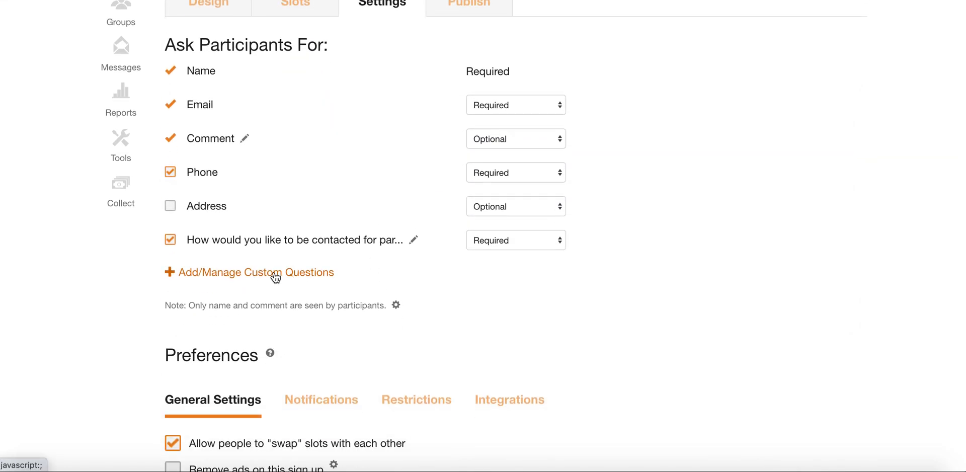
{"action": "left_click", "coordinate": [276, 274]}
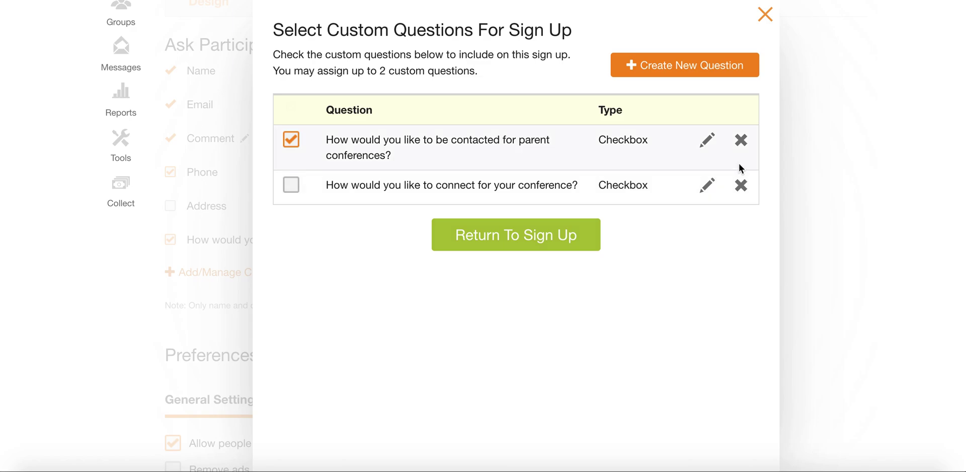
{"action": "left_click", "coordinate": [706, 139]}
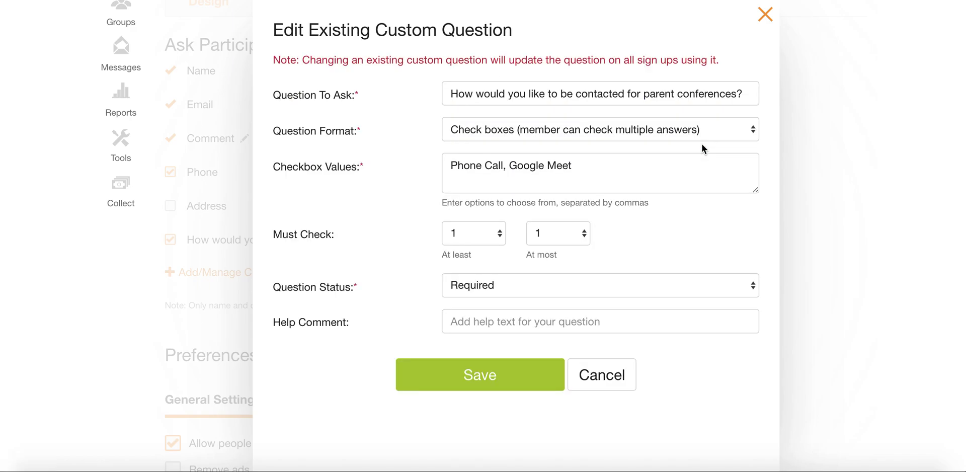
{"action": "left_click", "coordinate": [603, 164]}
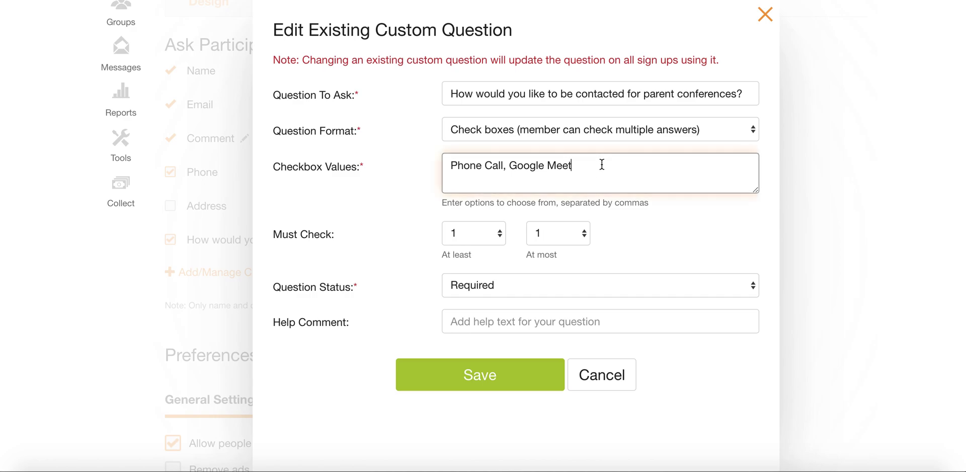
{"action": "type", "text": ", In Person"}
Change the contact question's format to "Option button (member can check one option)", save it and return to the sign up
{"action": "left_click", "coordinate": [655, 135]}
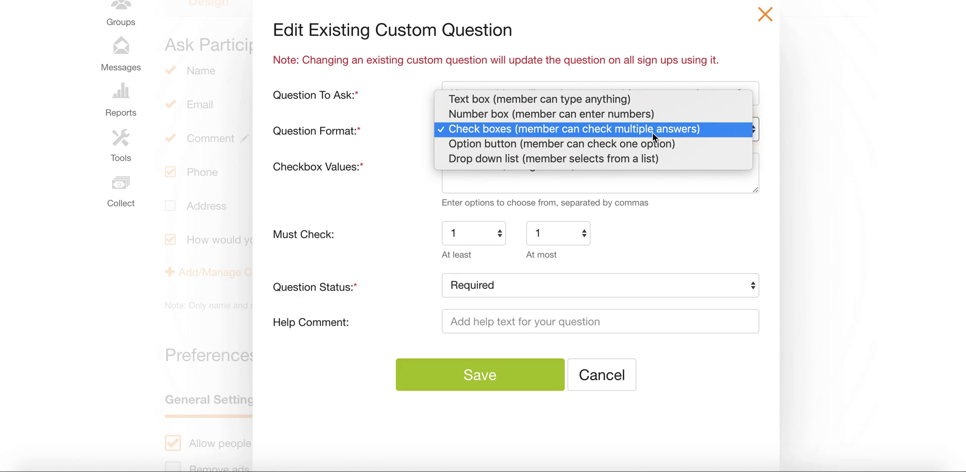
{"action": "left_click", "coordinate": [691, 145]}
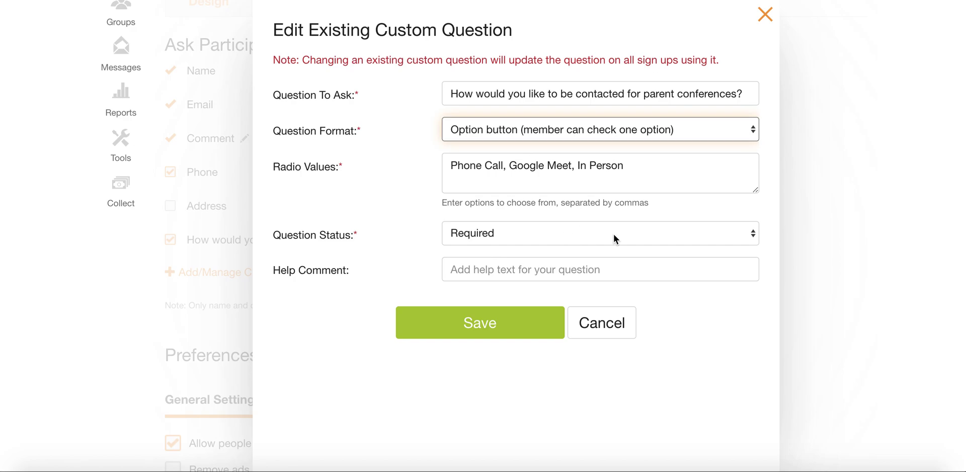
{"action": "left_click", "coordinate": [518, 324]}
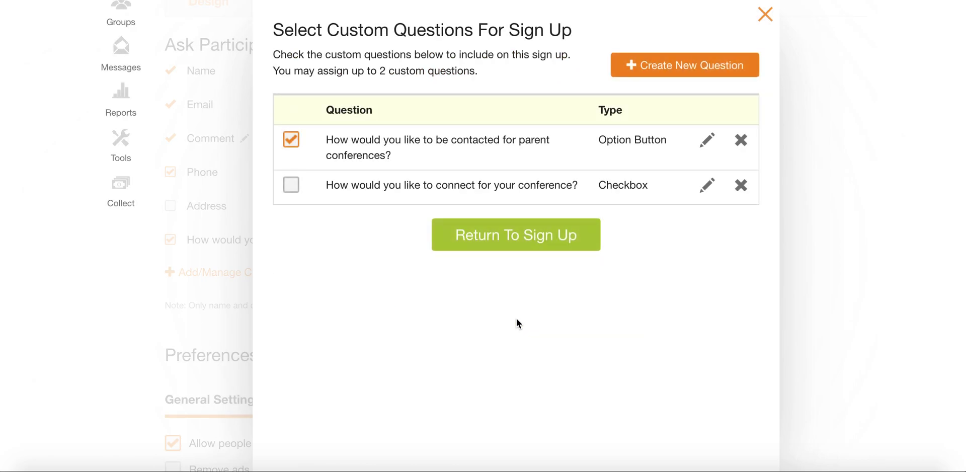
{"action": "left_click", "coordinate": [546, 245]}
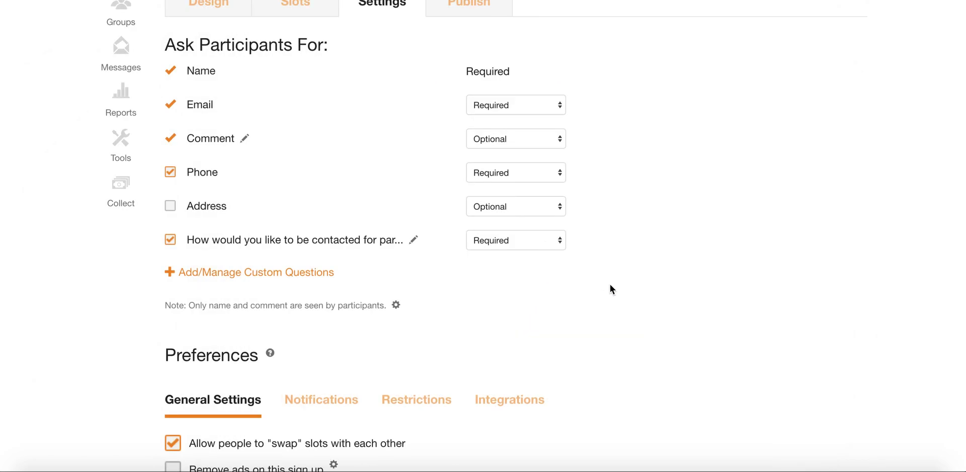
Turn off the preference that allows people to swap slots with each other
{"action": "scroll", "coordinate": [610, 285], "scroll_direction": "down", "scroll_amount": 5}
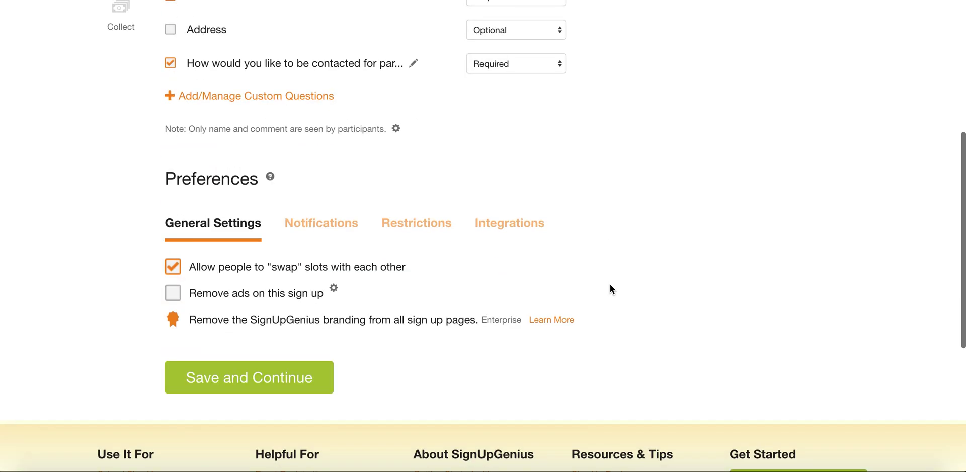
{"action": "scroll", "coordinate": [610, 289], "scroll_direction": "down", "scroll_amount": 2}
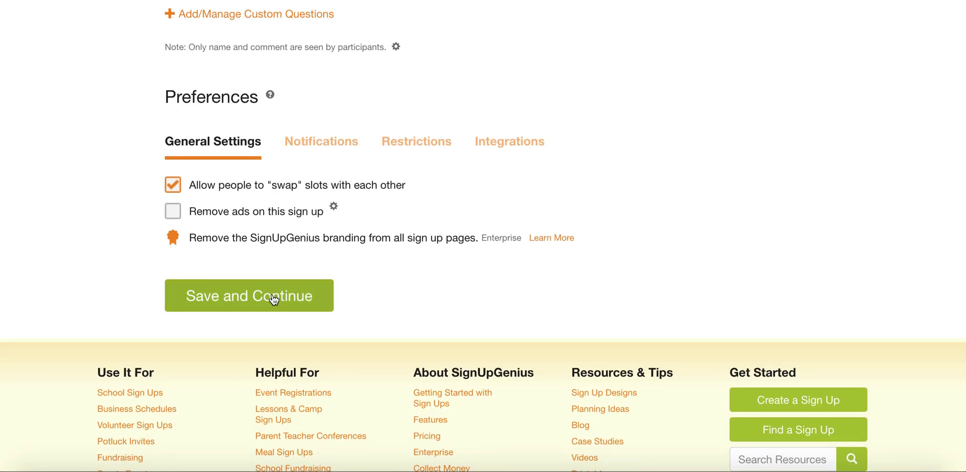
{"action": "left_click", "coordinate": [175, 189]}
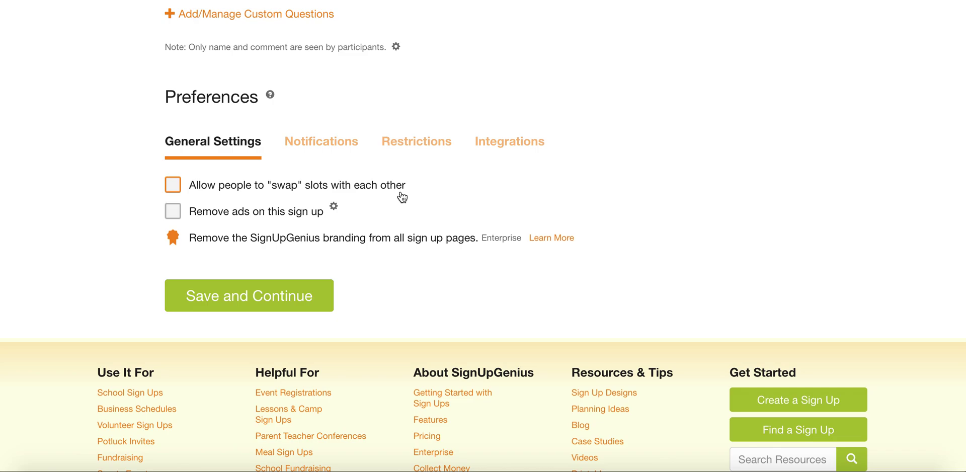
Set the notification preferences to send people reminders 1 day in advance
{"action": "left_click", "coordinate": [322, 145]}
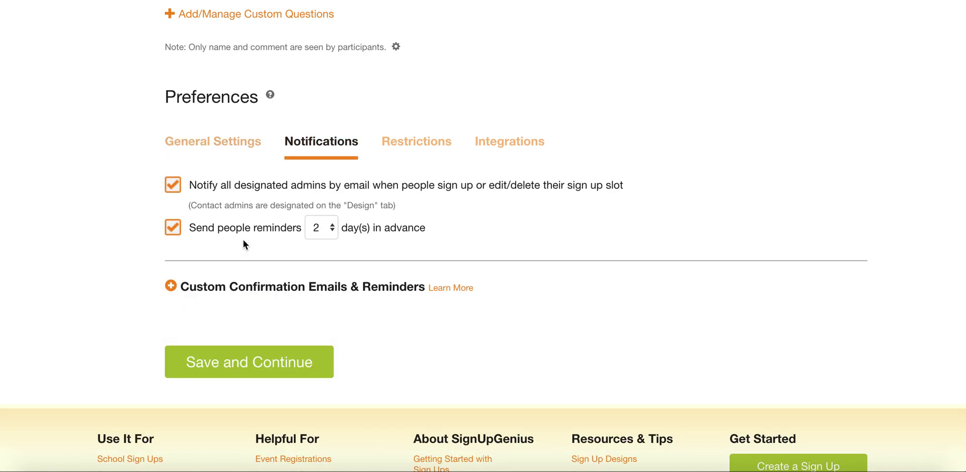
{"action": "left_click", "coordinate": [325, 223]}
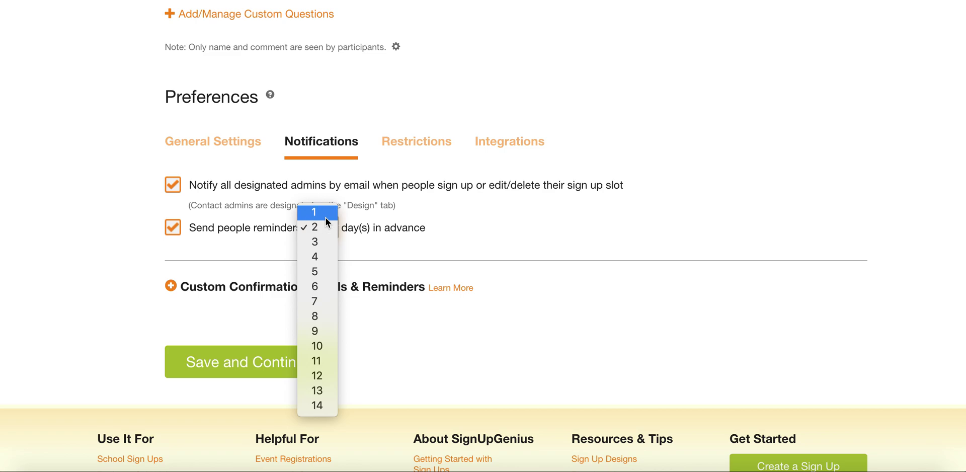
{"action": "left_click", "coordinate": [326, 217]}
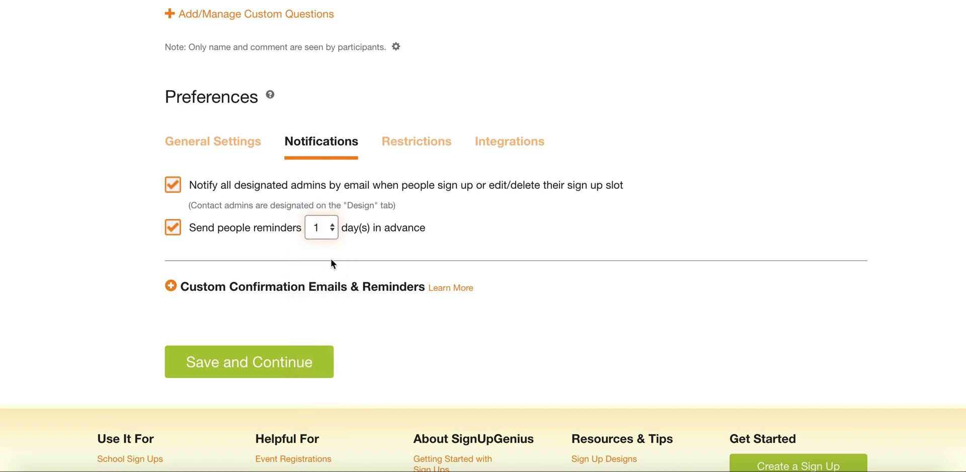
{"action": "left_click", "coordinate": [325, 230]}
{"action": "left_click", "coordinate": [327, 241]}
{"action": "left_click", "coordinate": [326, 229]}
{"action": "left_click", "coordinate": [322, 213]}
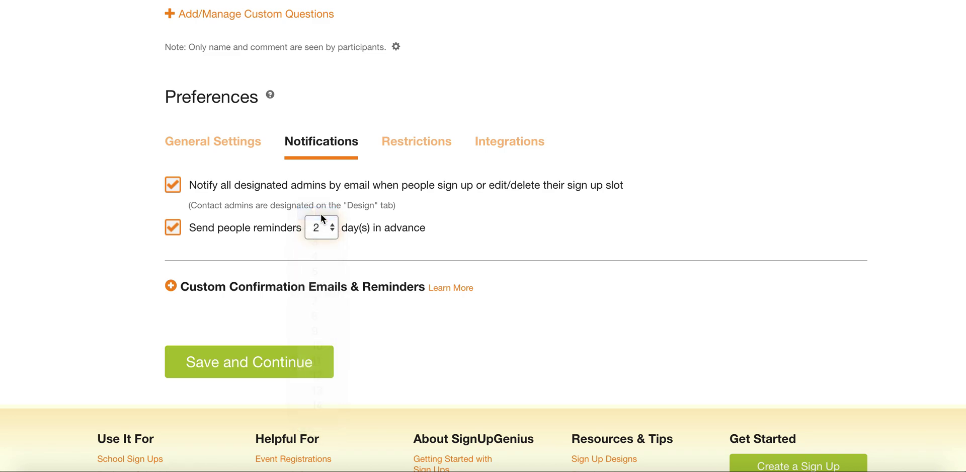
Check the Restrictions and Integrations preferences, and save the settings to continue to publishing
{"action": "left_click", "coordinate": [425, 149]}
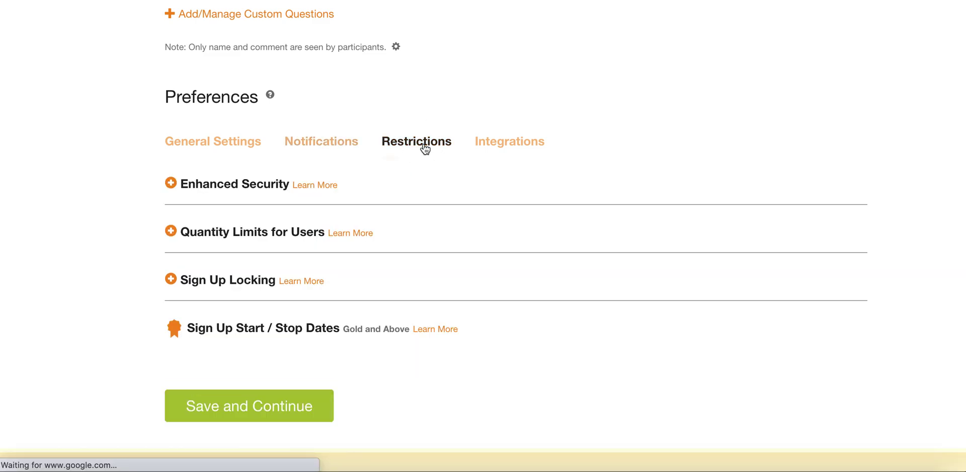
{"action": "left_click", "coordinate": [501, 147]}
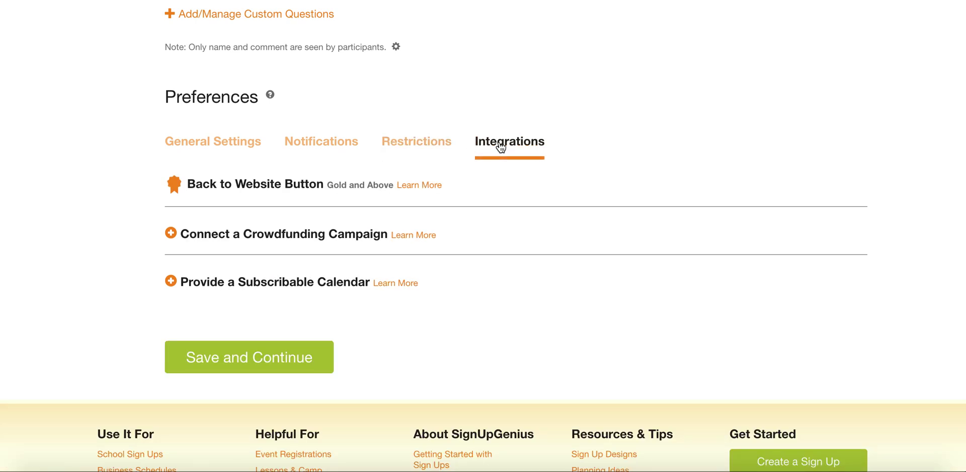
{"action": "left_click", "coordinate": [438, 143]}
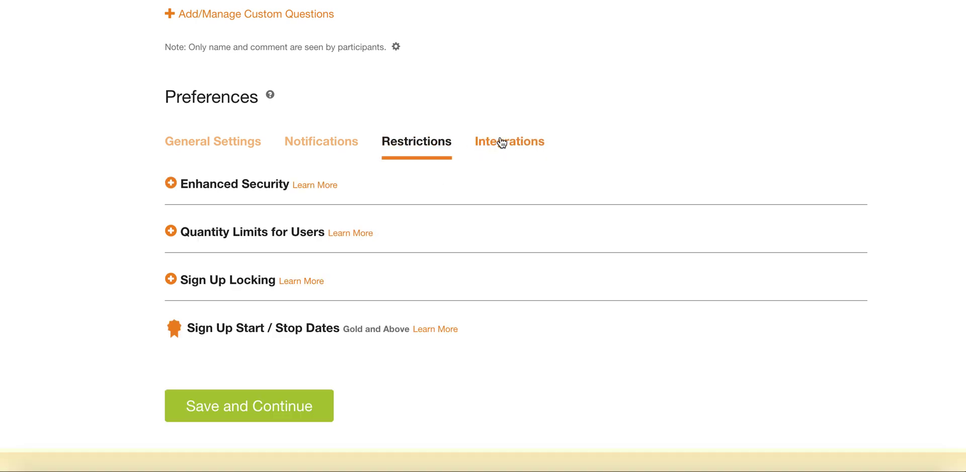
{"action": "left_click", "coordinate": [500, 143]}
{"action": "left_click", "coordinate": [264, 365]}
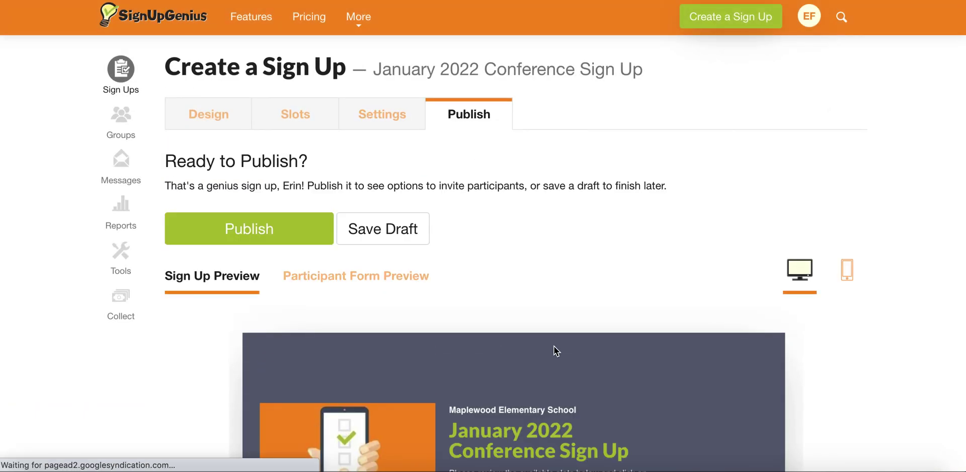
Examine the sign up preview, including the header details and the full list of available slots
{"action": "scroll", "coordinate": [554, 346], "scroll_direction": "down", "scroll_amount": 1}
{"action": "scroll", "coordinate": [554, 346], "scroll_direction": "down", "scroll_amount": 3}
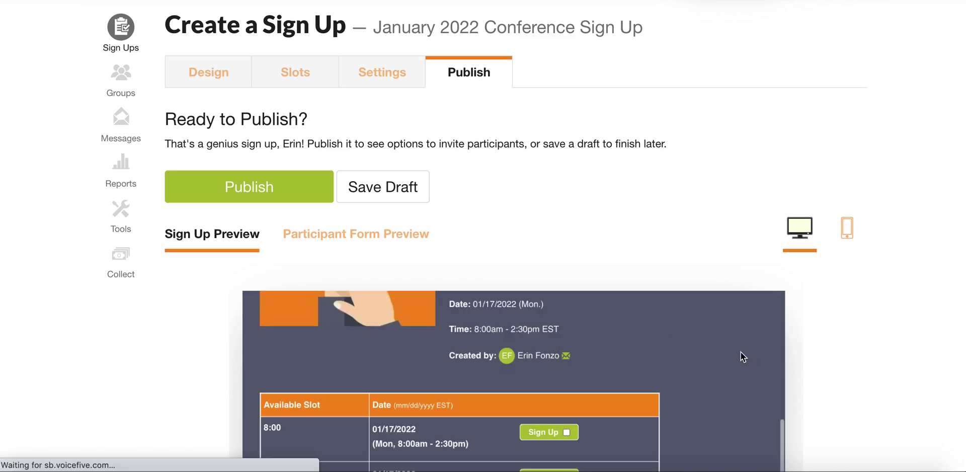
{"action": "scroll", "coordinate": [748, 342], "scroll_direction": "up", "scroll_amount": 3}
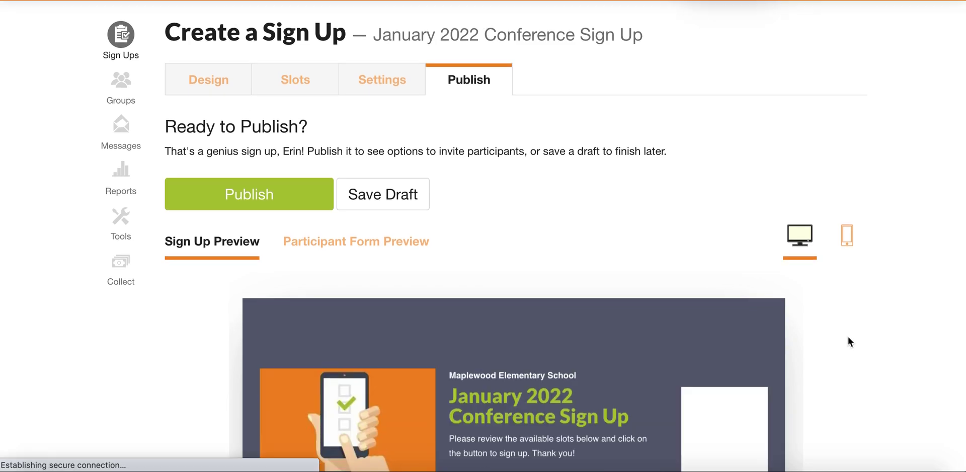
{"action": "scroll", "coordinate": [854, 339], "scroll_direction": "down", "scroll_amount": 5}
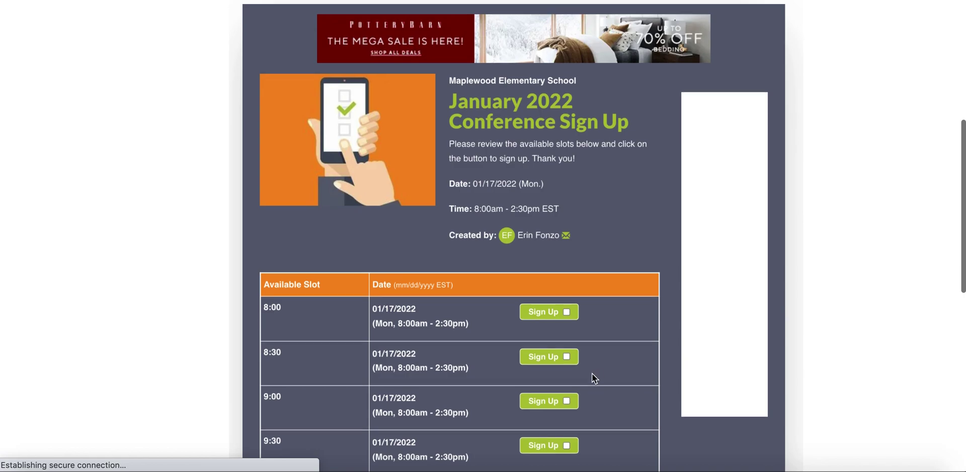
{"action": "scroll", "coordinate": [592, 373], "scroll_direction": "down", "scroll_amount": 3}
{"action": "scroll", "coordinate": [592, 373], "scroll_direction": "down", "scroll_amount": 4}
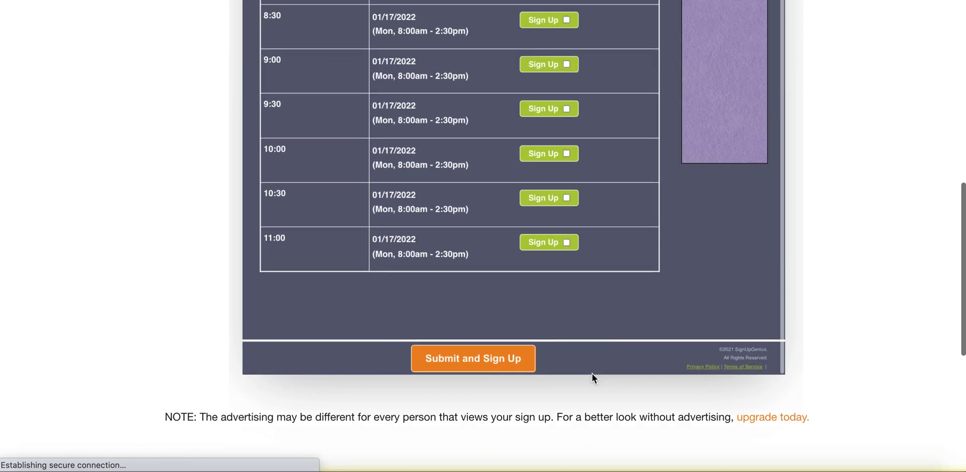
{"action": "scroll", "coordinate": [592, 373], "scroll_direction": "up", "scroll_amount": 7}
{"action": "scroll", "coordinate": [592, 373], "scroll_direction": "up", "scroll_amount": 6}
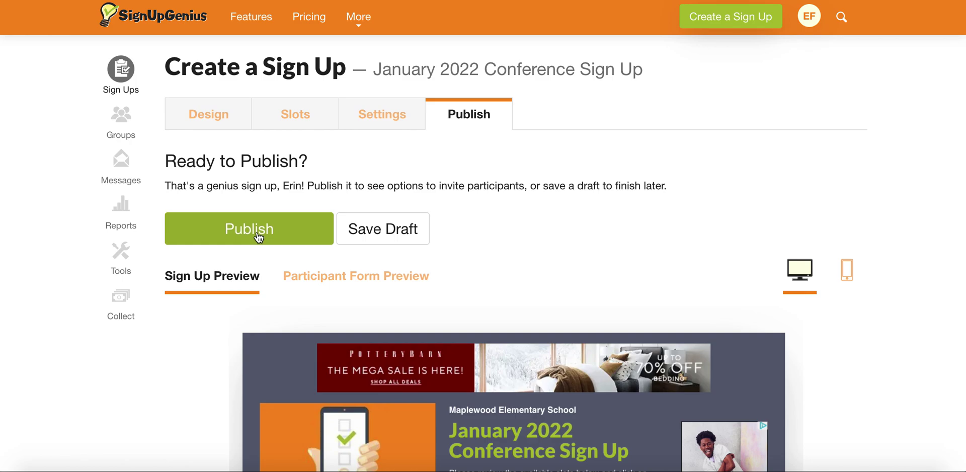
Publish the January 2022 Conference Sign Up and copy its sharing link
{"action": "left_click", "coordinate": [258, 235]}
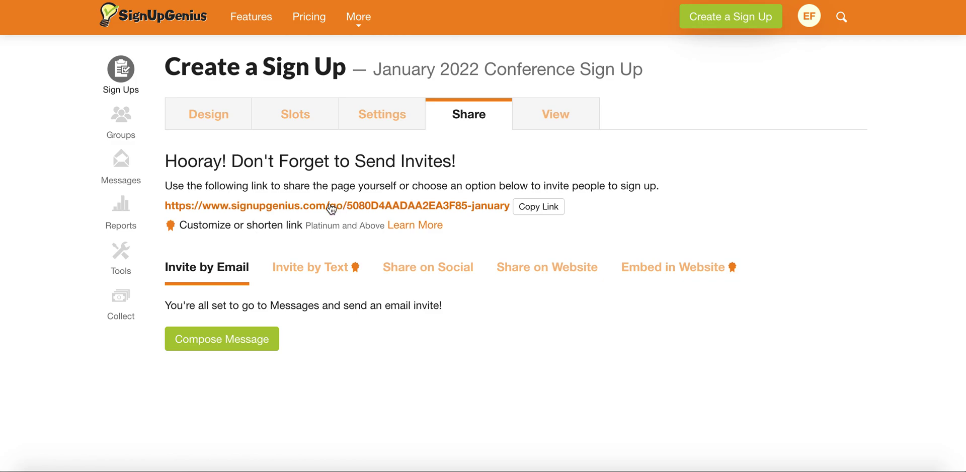
{"action": "left_click", "coordinate": [548, 209]}
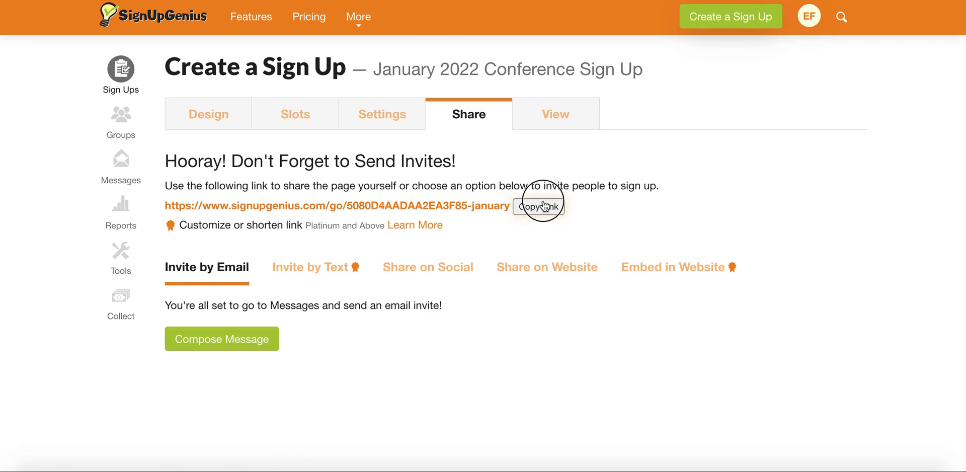